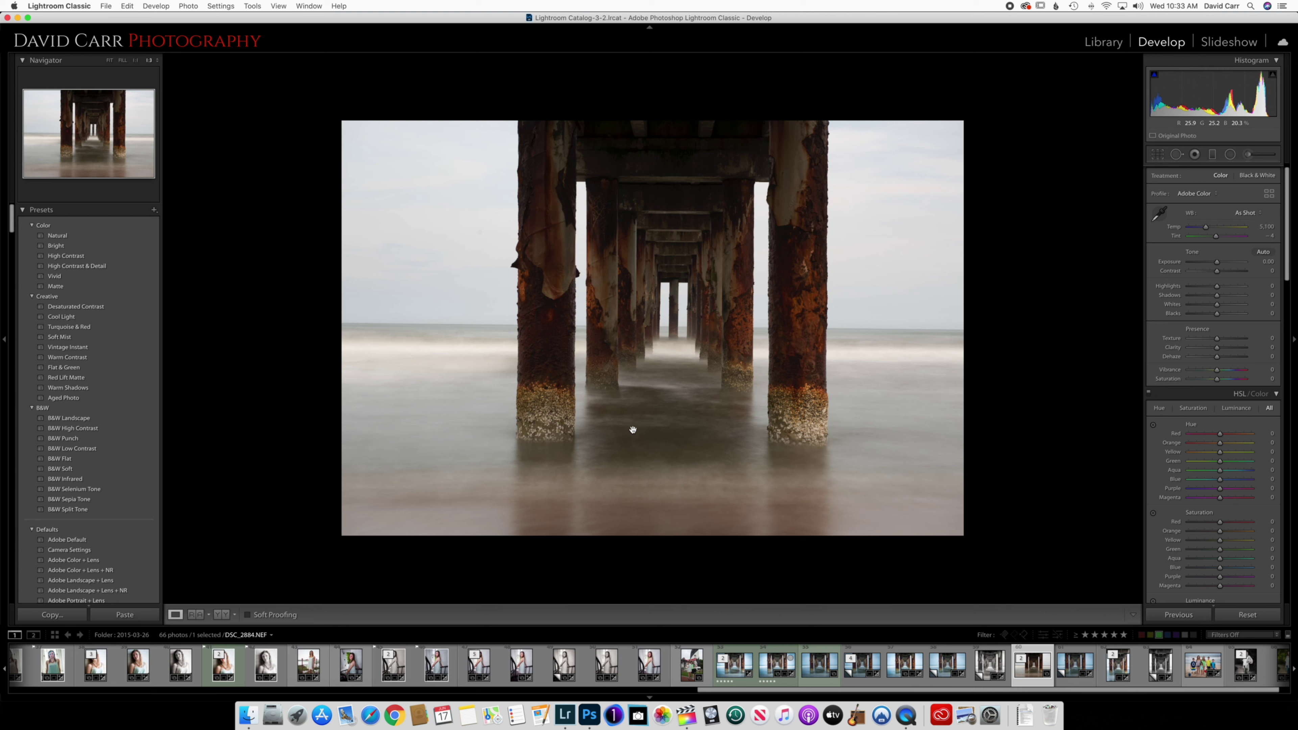
Step: Crop the pier photo tighter with the 3:2 aspect ratio locked
key(r)
drag(963, 535, 894, 488)
key(Return)
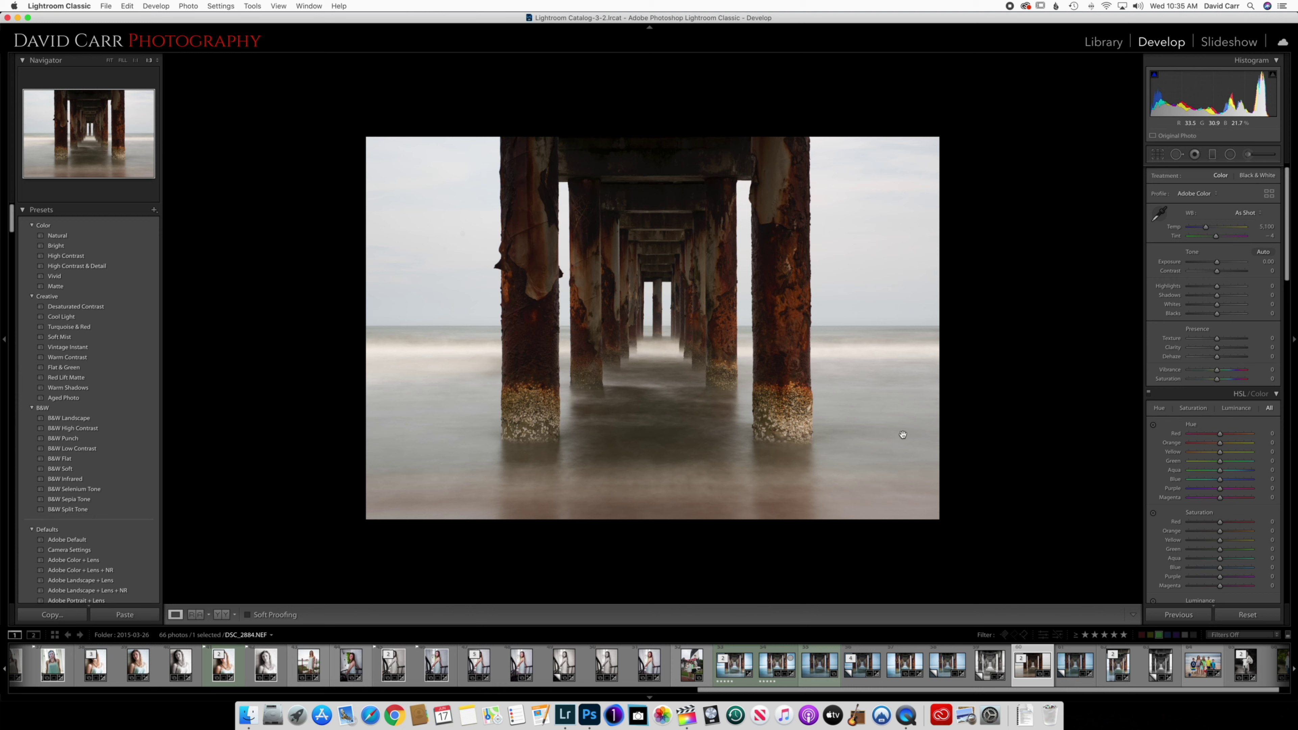
Step: Raise Exposure to +0.30 and lift Shadows to about +47
drag(1217, 261, 1218, 261)
drag(1217, 295, 1231, 296)
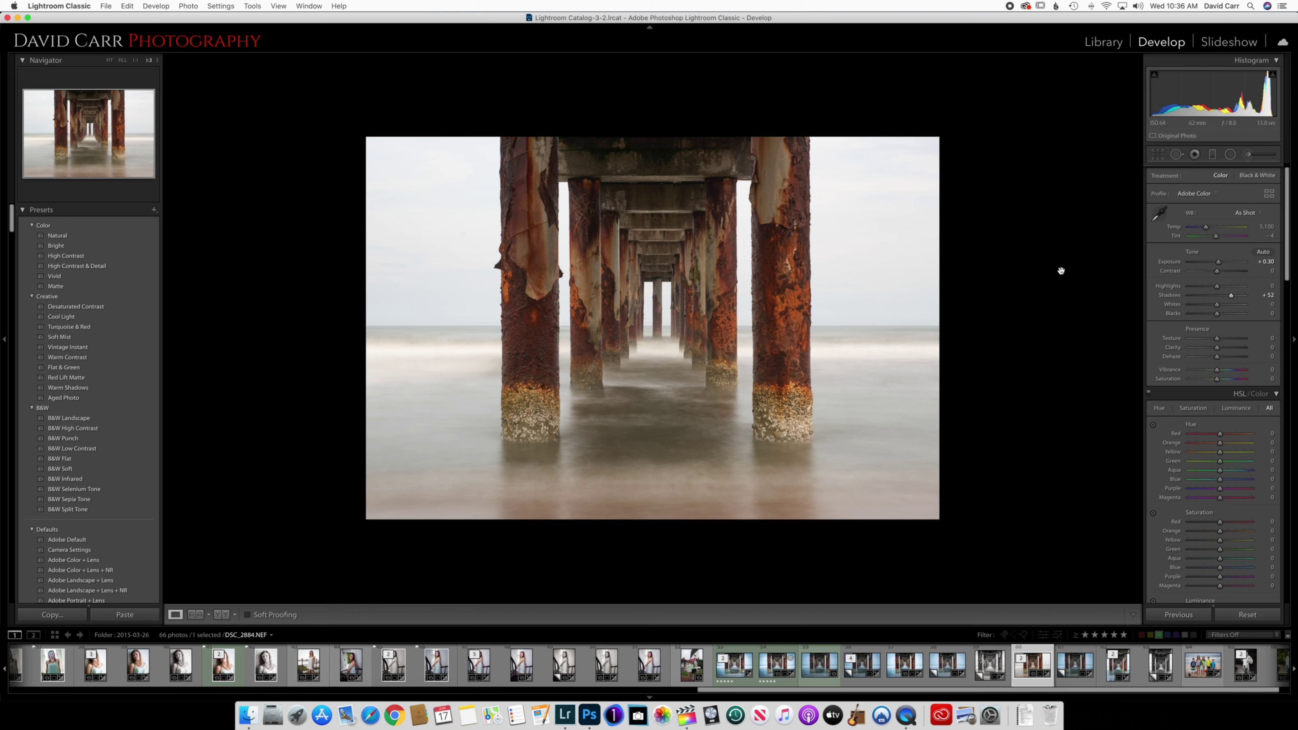
drag(1231, 296, 1230, 298)
Step: Drop the white balance Temp to 4,140 and set Tint to +7
drag(1207, 228, 1202, 233)
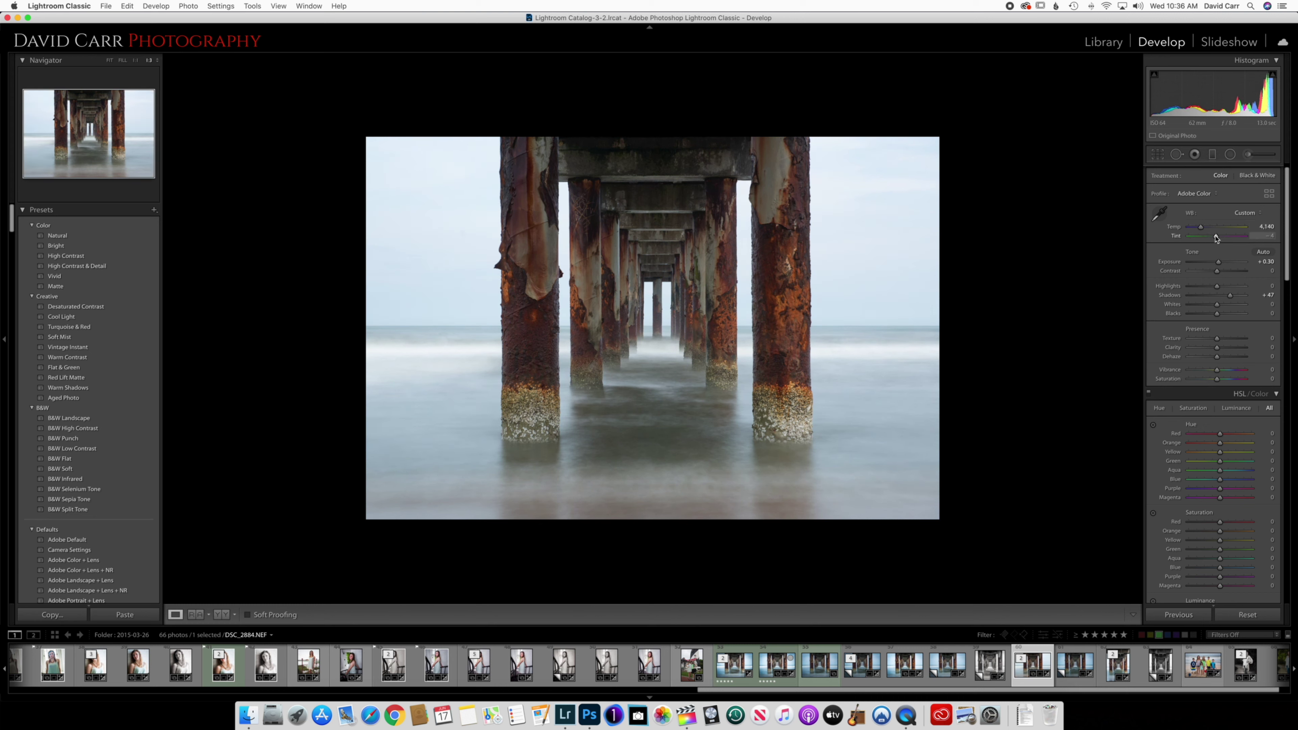
drag(1216, 237, 1218, 238)
drag(1218, 238, 1218, 238)
key(v)
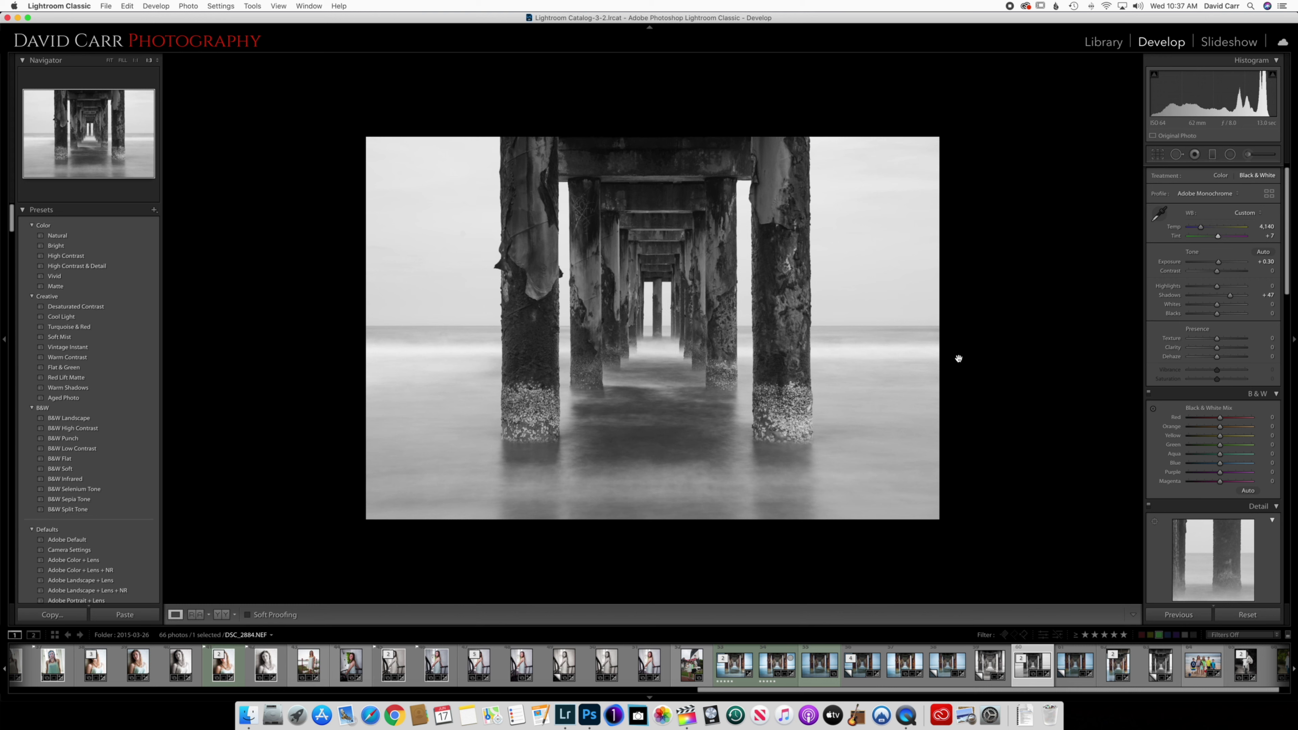
key(v)
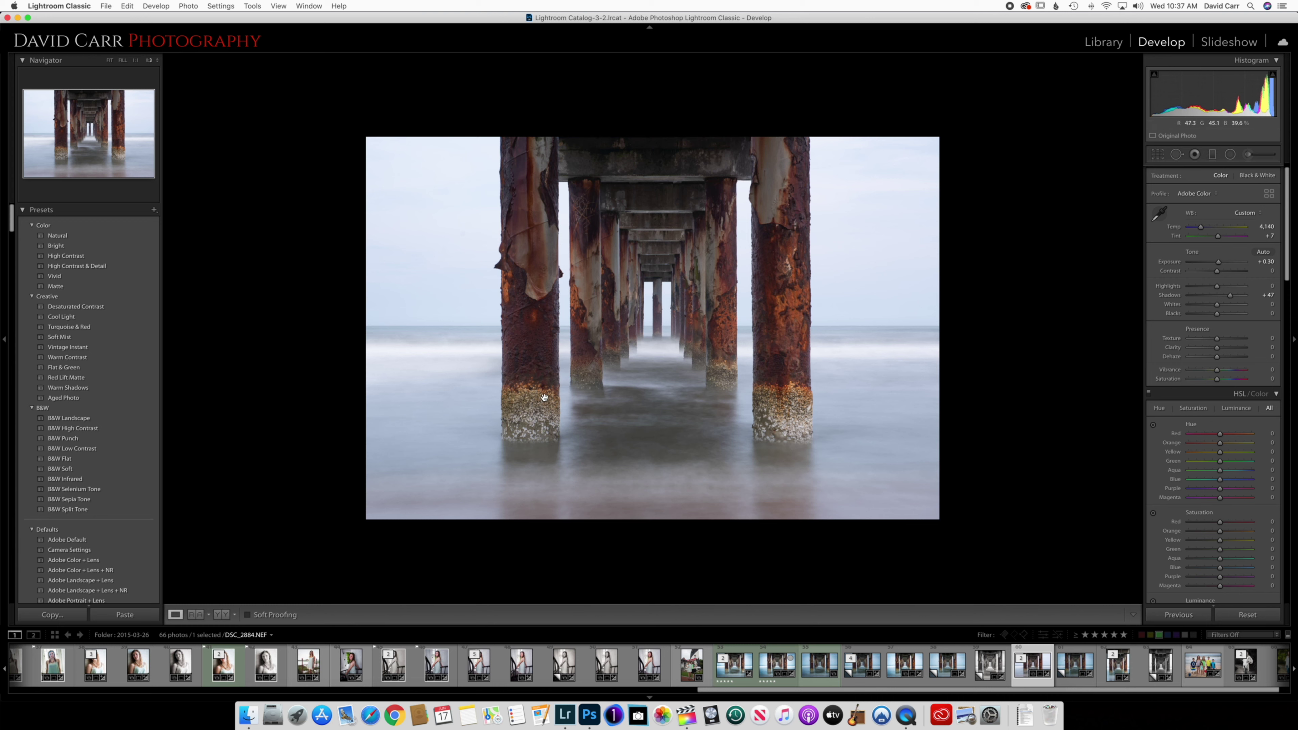
Step: Darken Blacks to -25, raise Exposure to +0.55 and pull Highlights down to -81
drag(1216, 313, 1209, 313)
drag(1218, 262, 1221, 264)
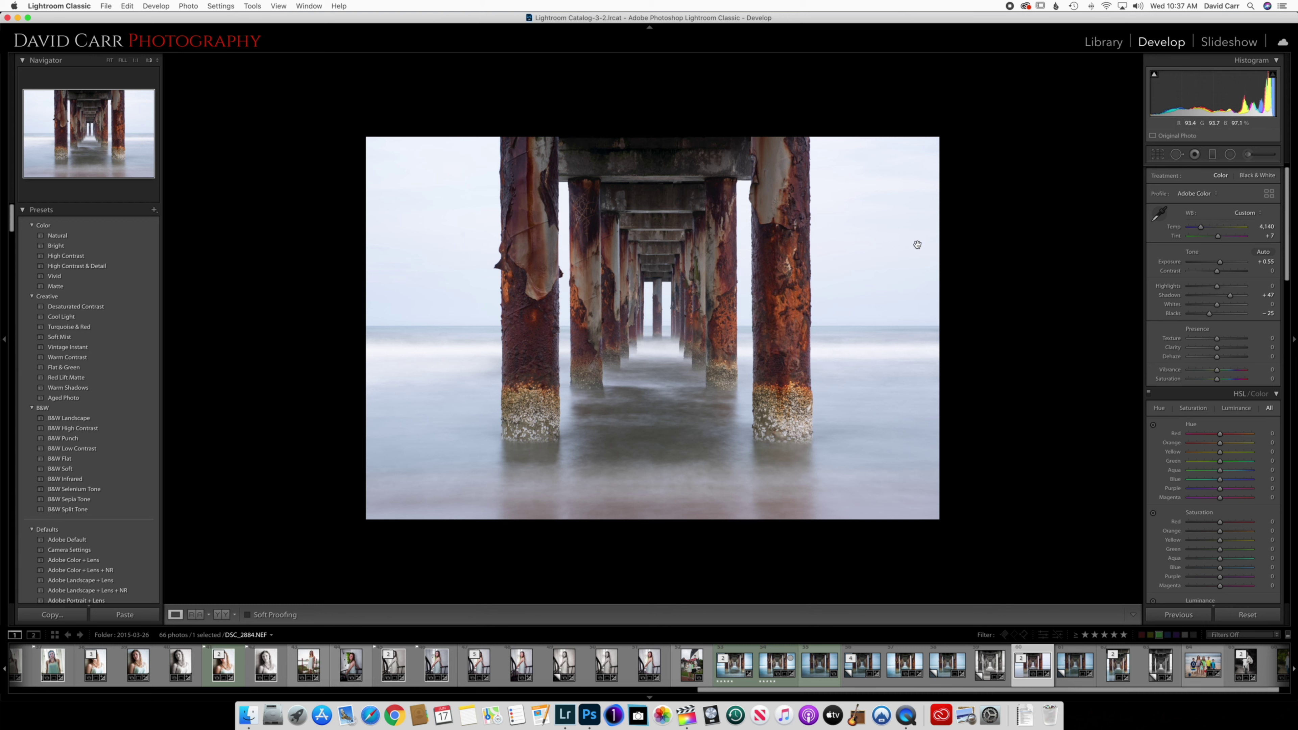
drag(1219, 289, 1191, 287)
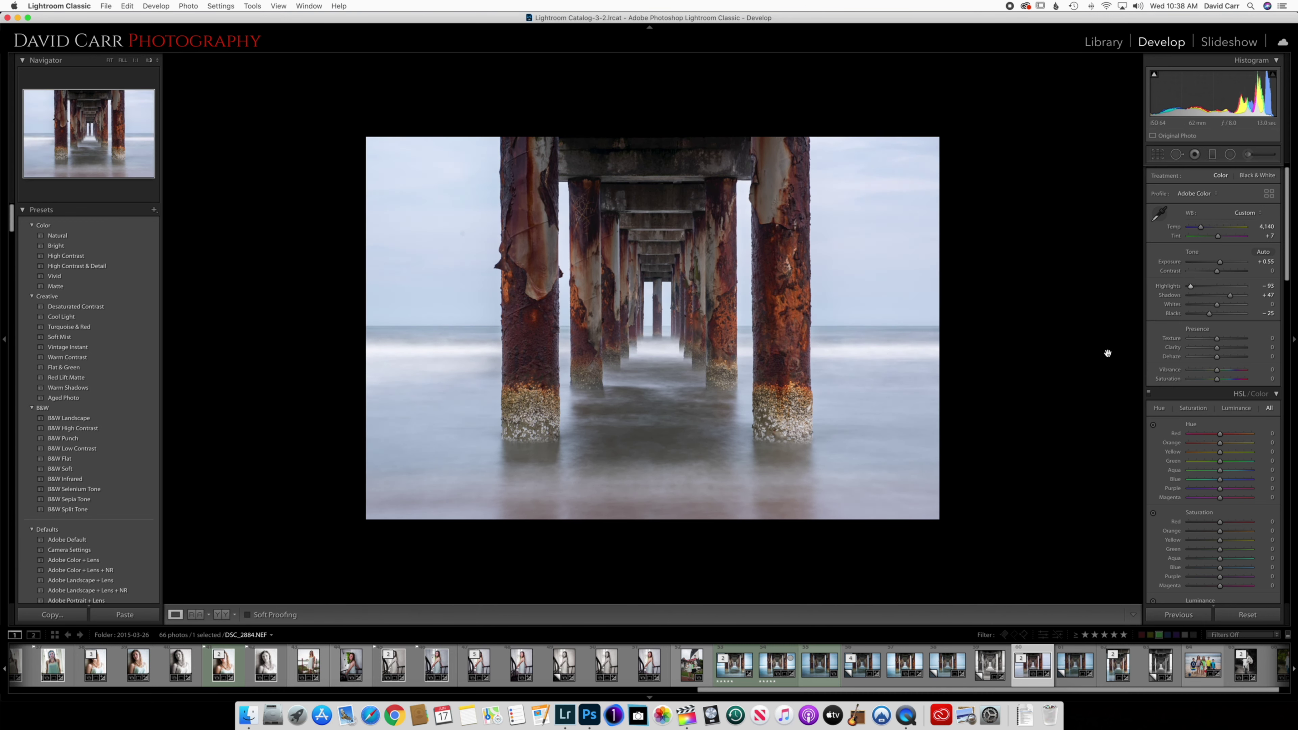
drag(1190, 286, 1217, 306)
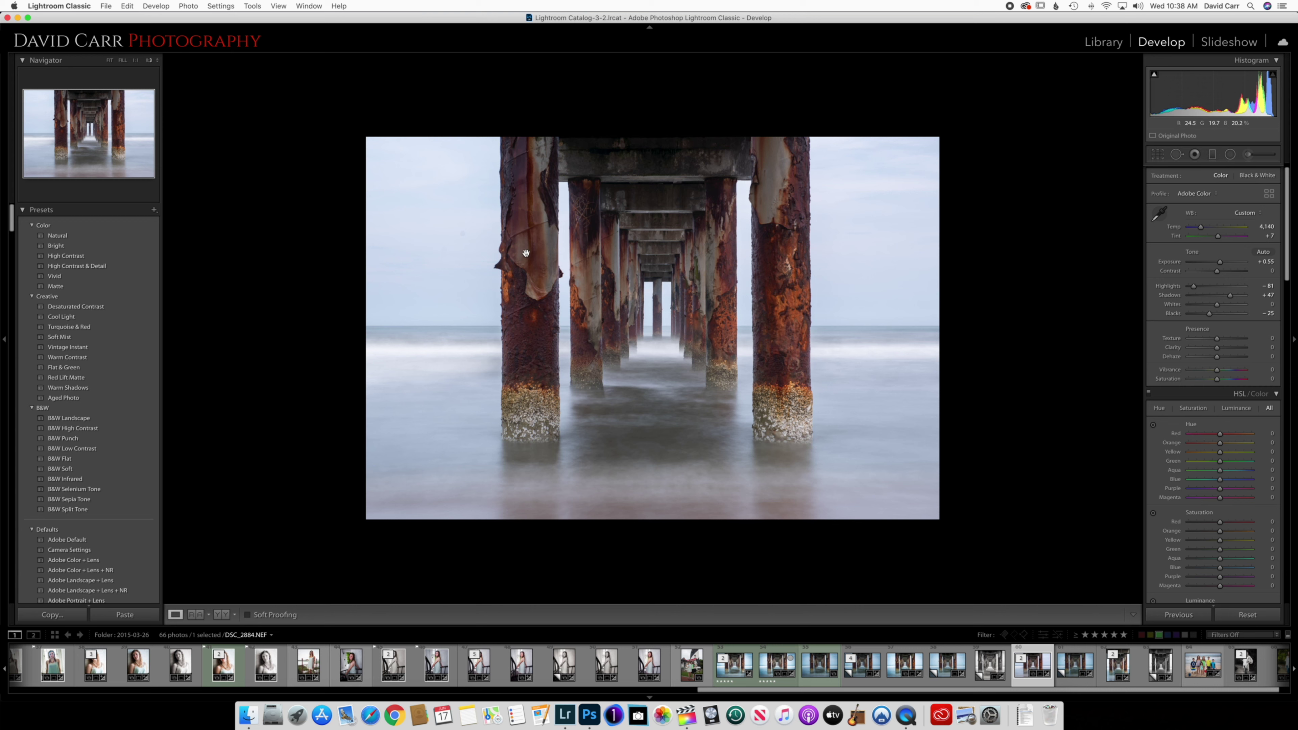
Step: Add Texture +11, Clarity +12 and Vibrance +44 to the pier photo
drag(1217, 338, 1221, 342)
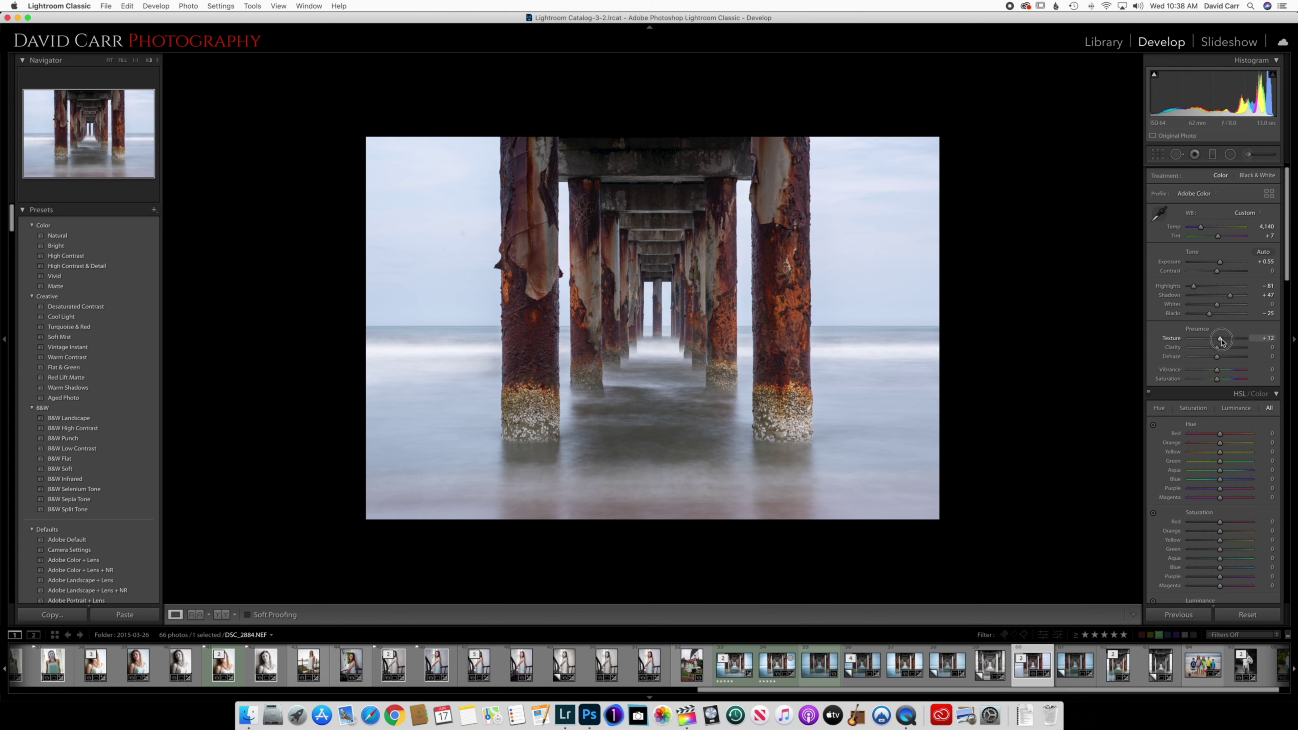
mouse_move(1222, 342)
mouse_down()
mouse_move(1247, 350)
mouse_move(1220, 350)
mouse_up()
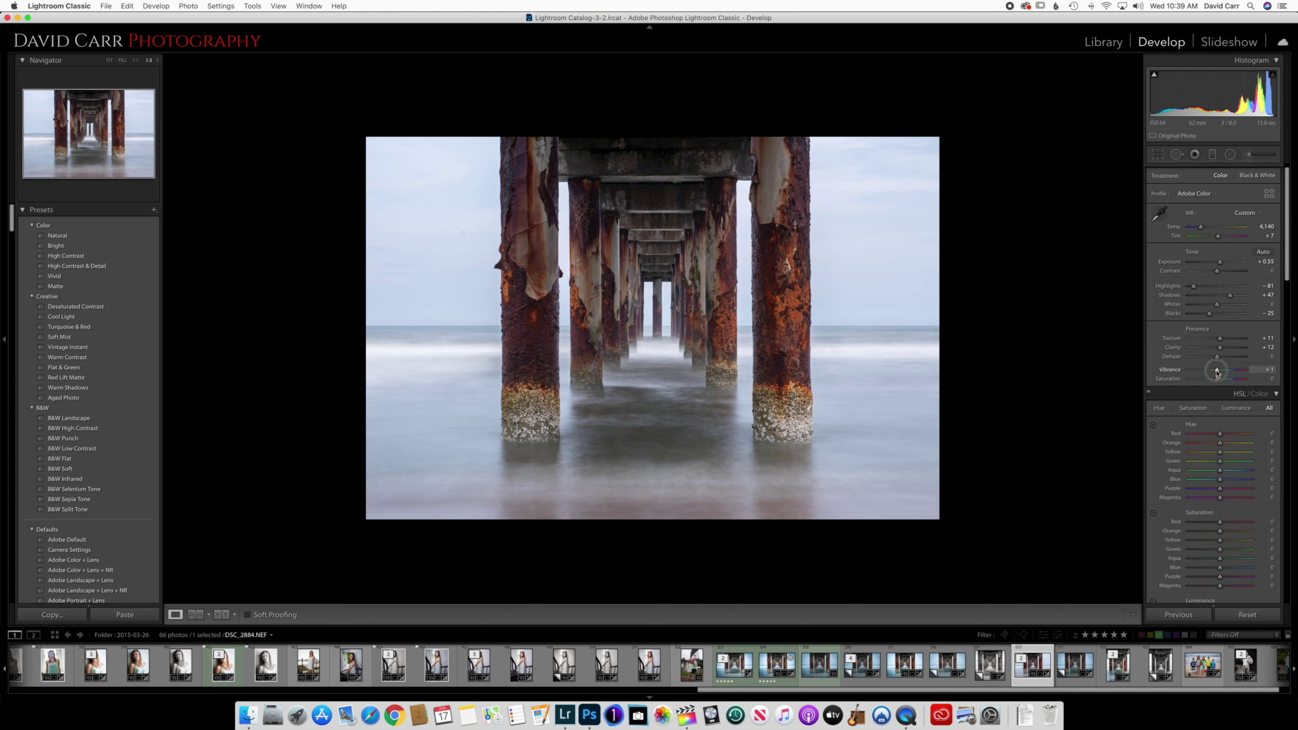
mouse_move(1217, 372)
mouse_down()
mouse_move(1235, 372)
mouse_move(1219, 382)
mouse_up()
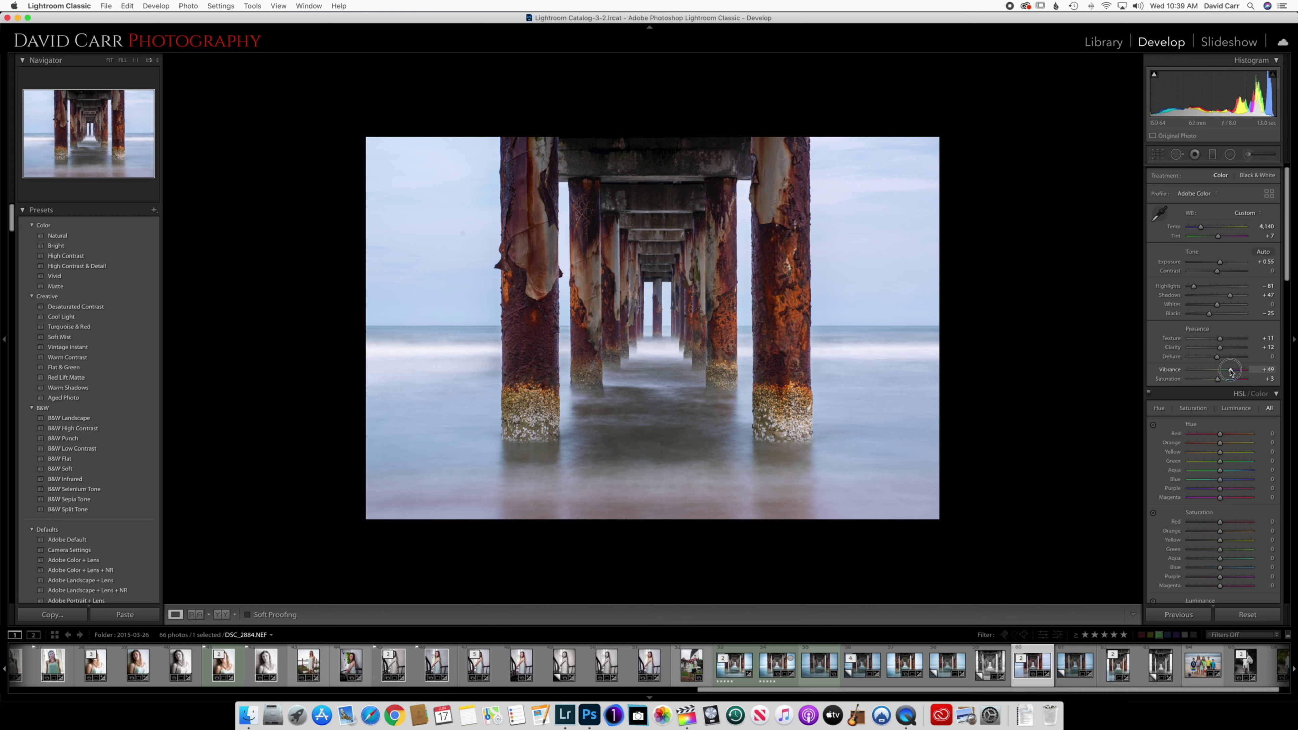
drag(1230, 372, 1228, 372)
Step: Nudge Exposure to +0.60 and deepen Blacks to -28
click(1220, 262)
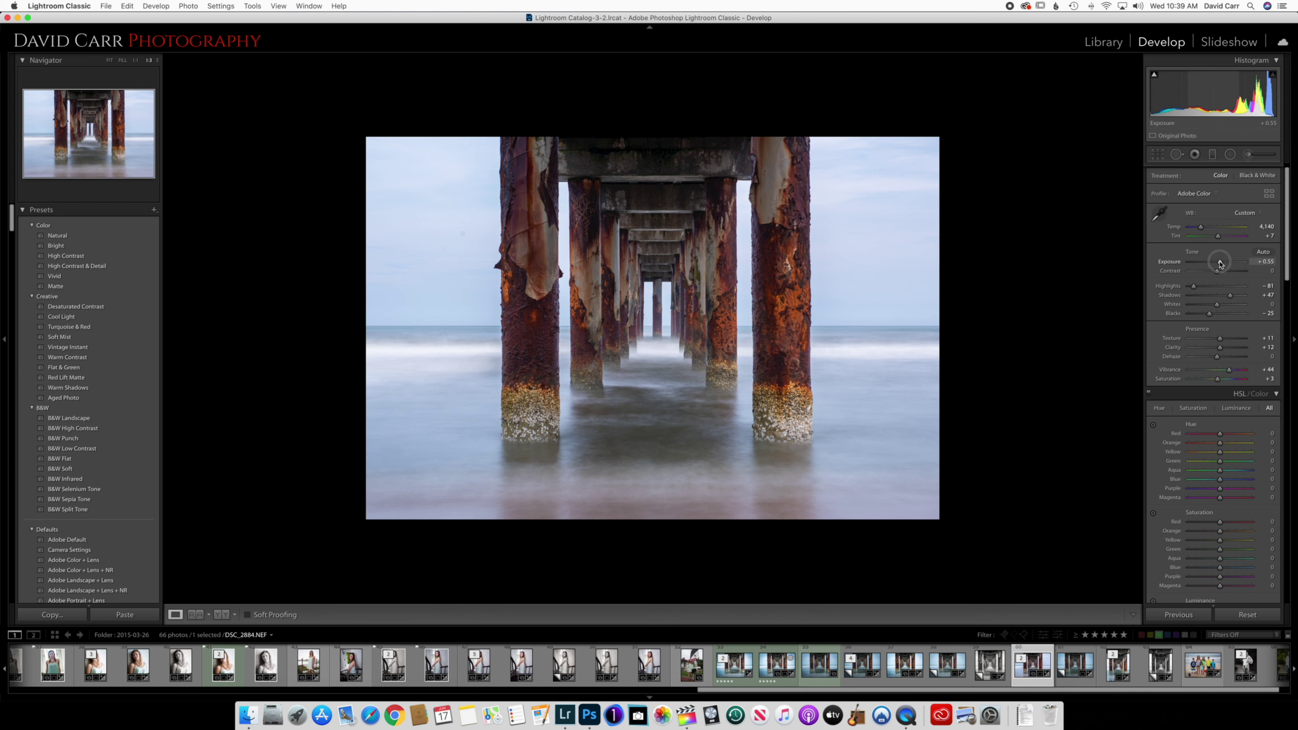
drag(1220, 262, 1221, 262)
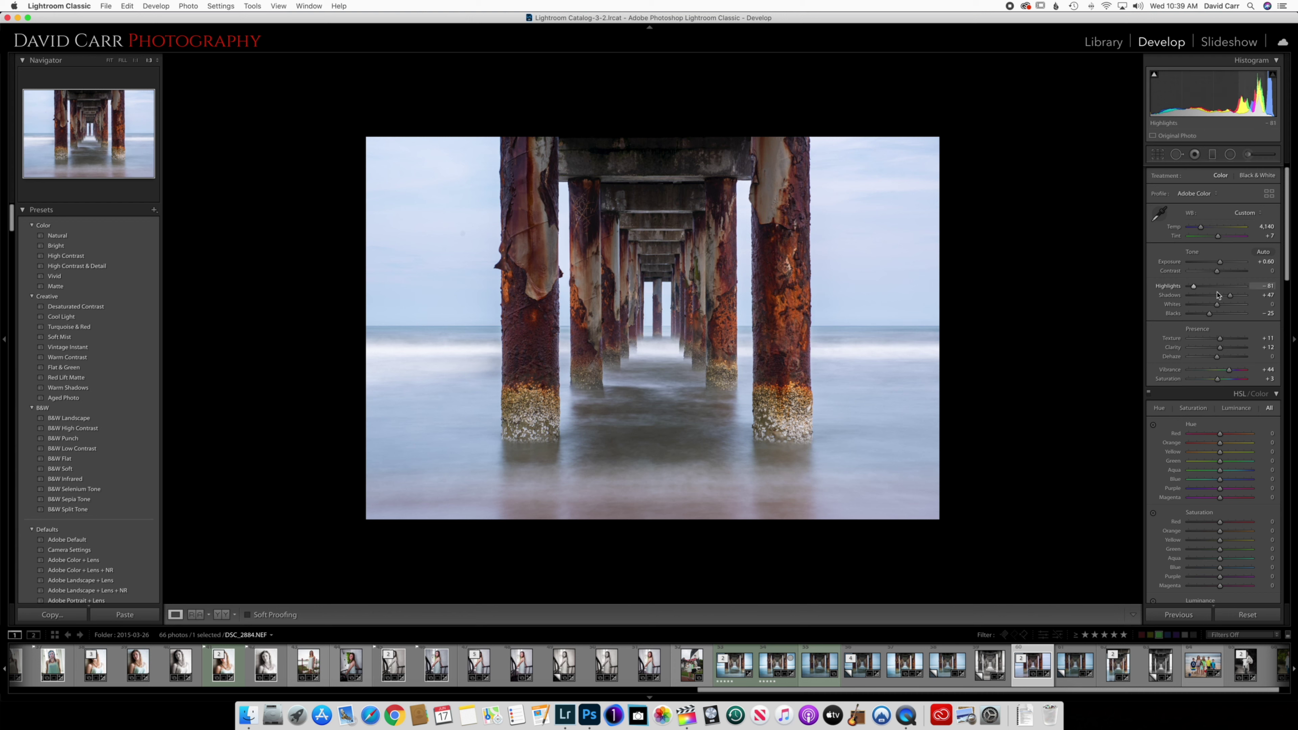
click(1209, 314)
drag(1209, 315, 1208, 316)
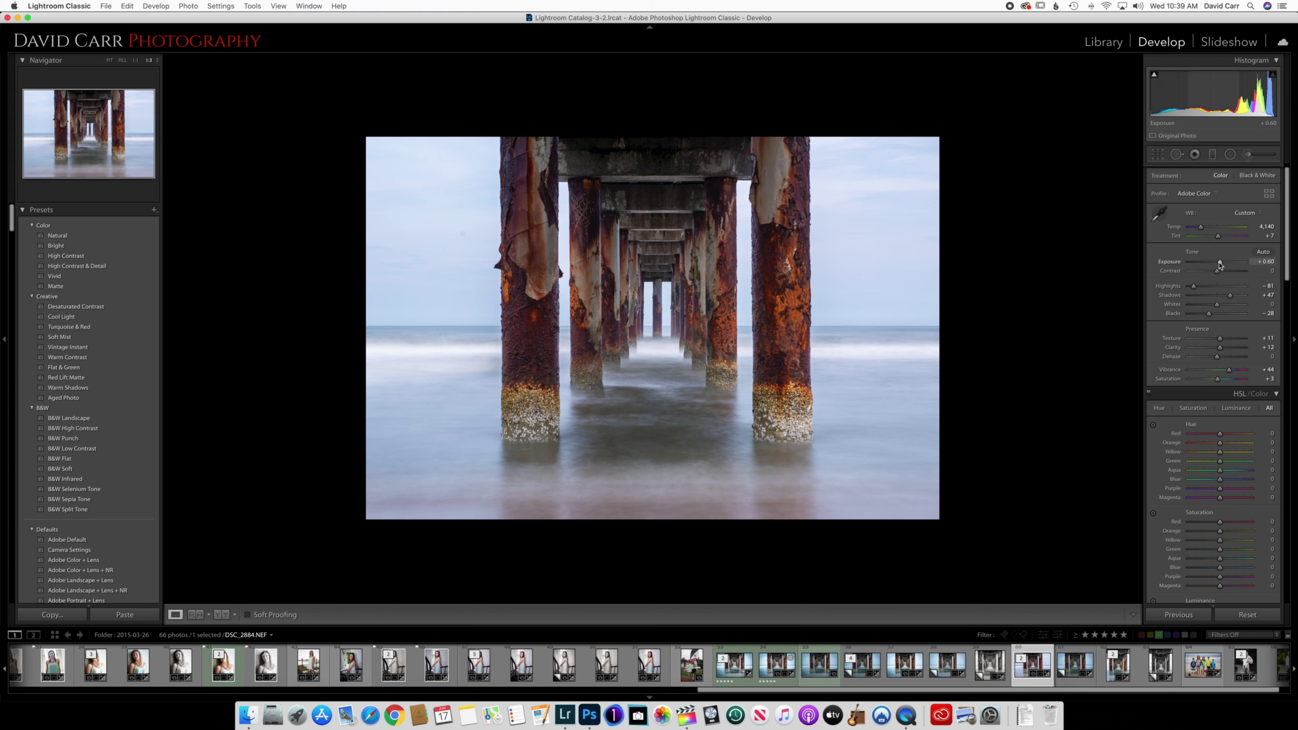
drag(1220, 264, 1220, 265)
key(backslash)
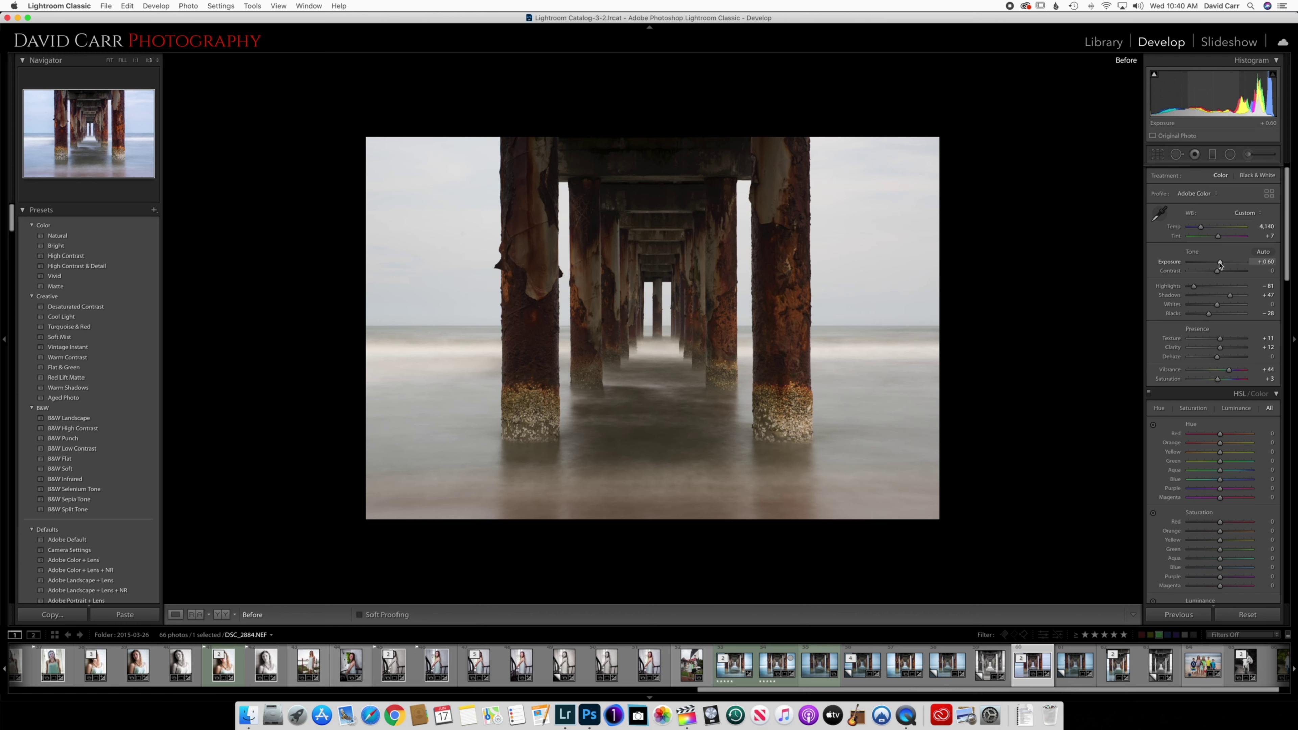
key(backslash)
key(backslash)
key(backslash)
key(backslash)
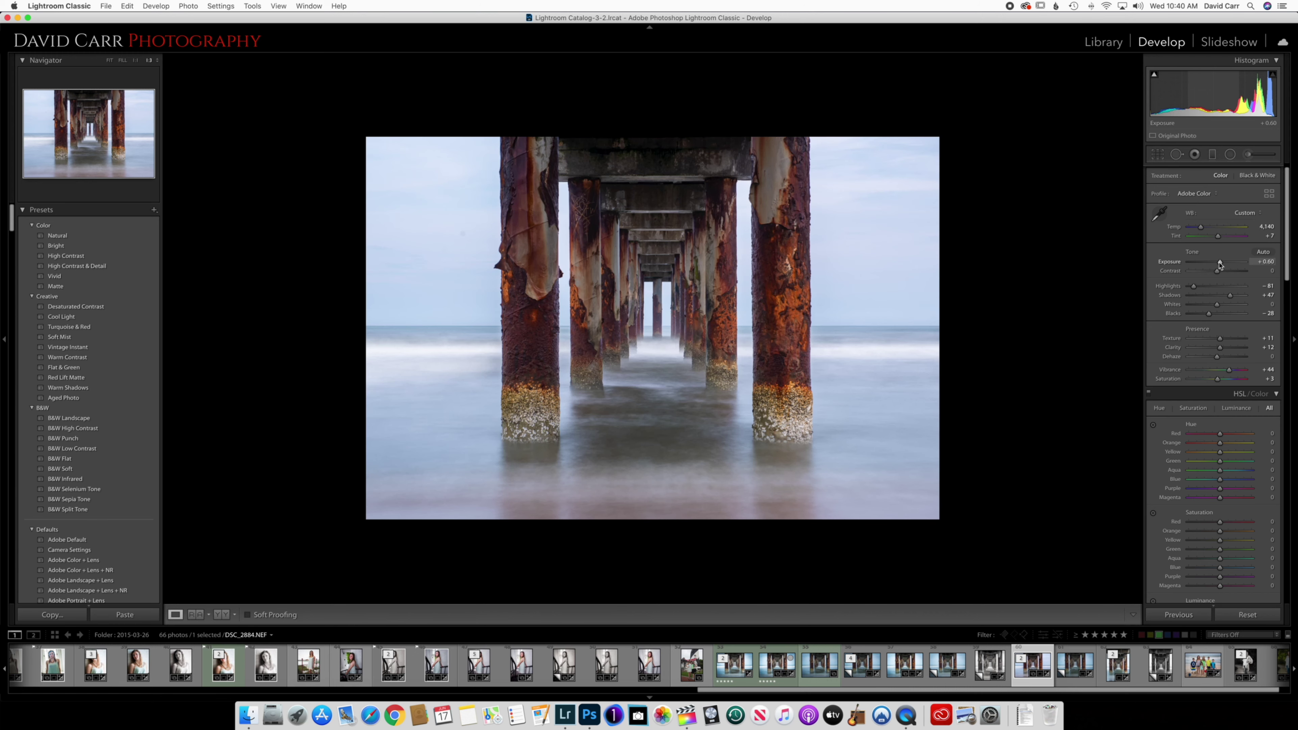
key(backslash)
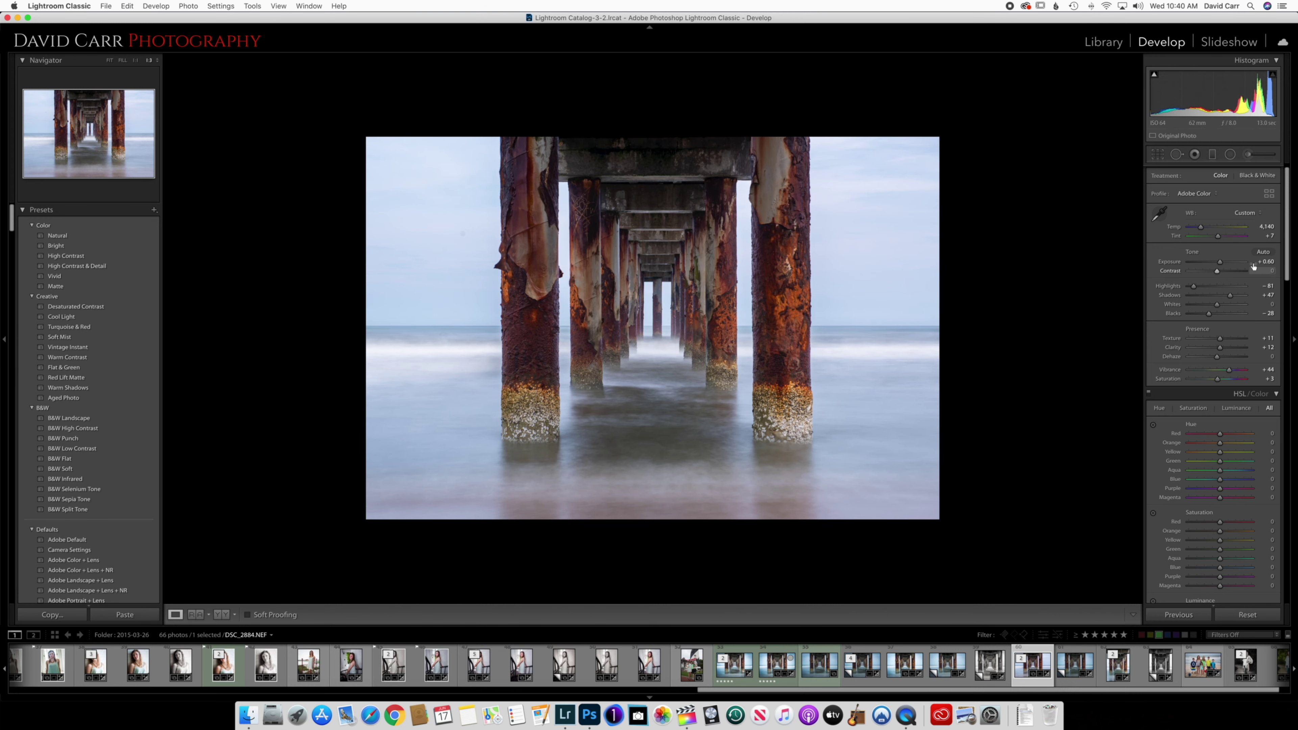
key(backslash)
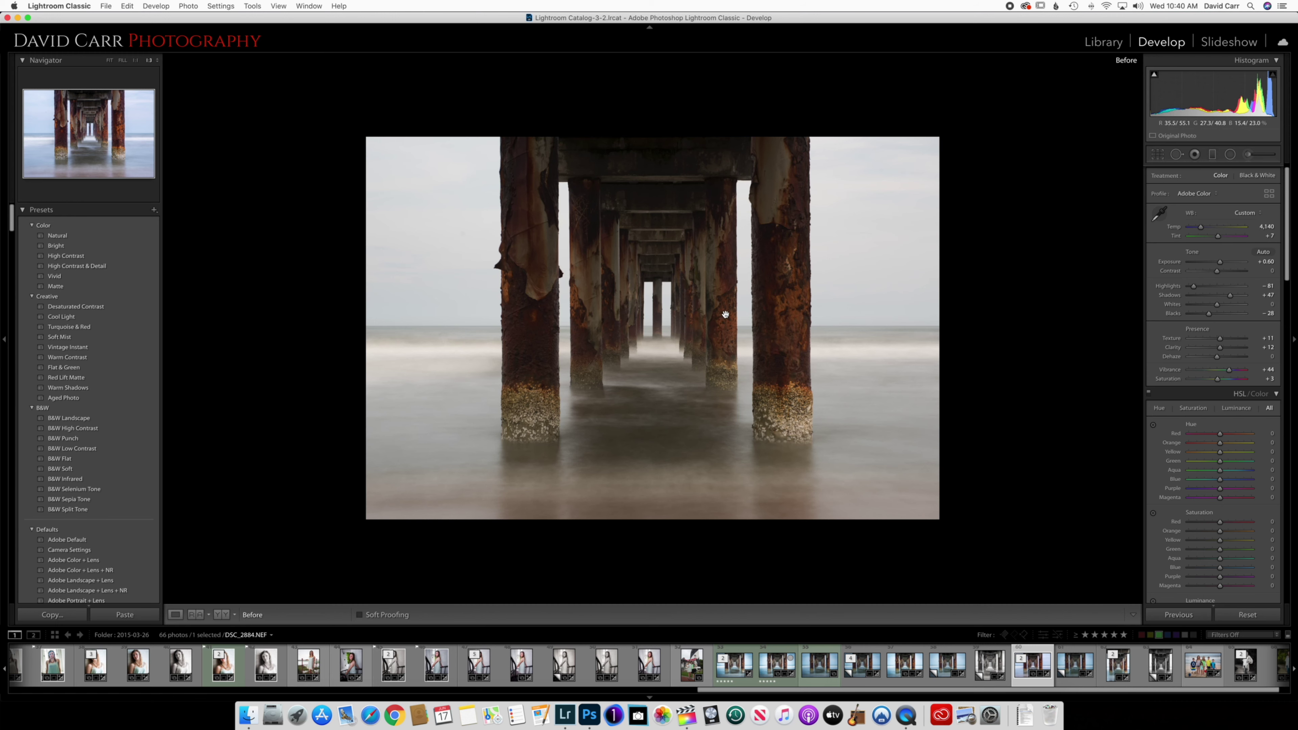
key(backslash)
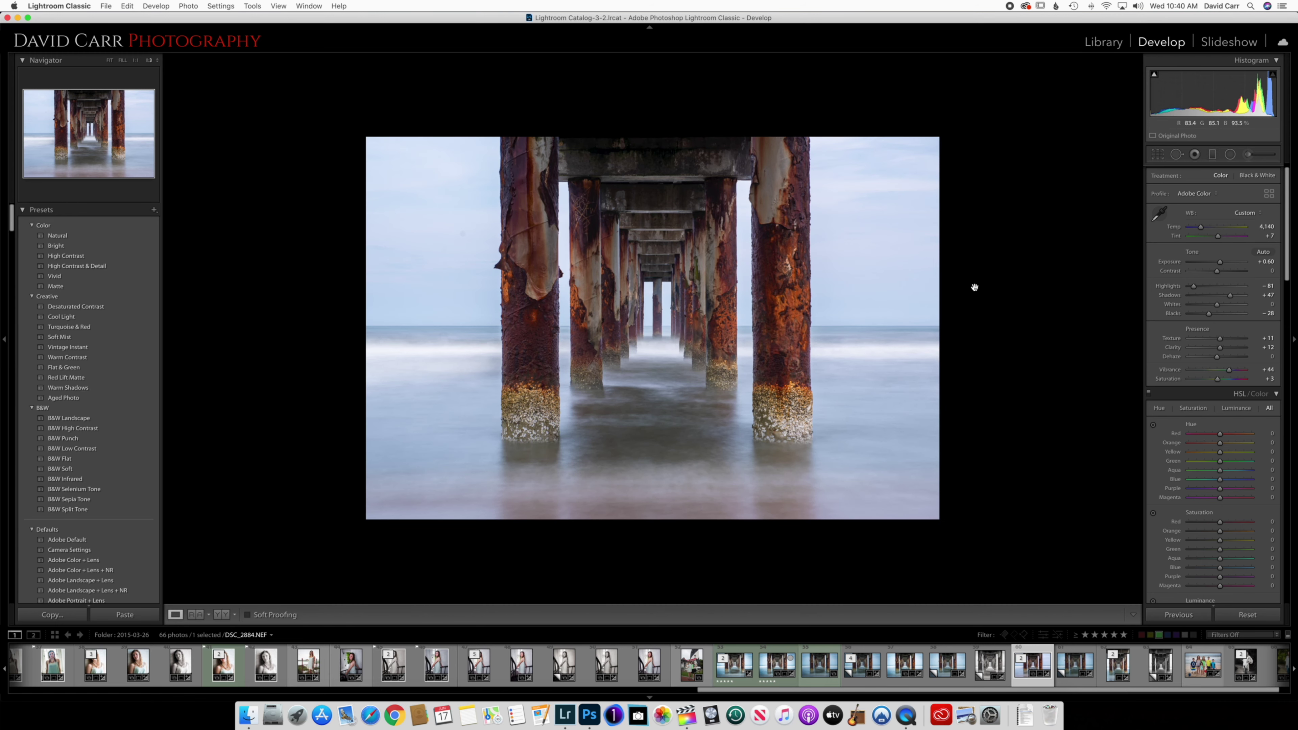
Step: Ease the Tint down from +7 to +1
click(1218, 238)
drag(1219, 238, 1218, 239)
drag(1217, 239, 1217, 240)
Step: Toggle the Before/After view with backslash to compare against the original
key(backslash)
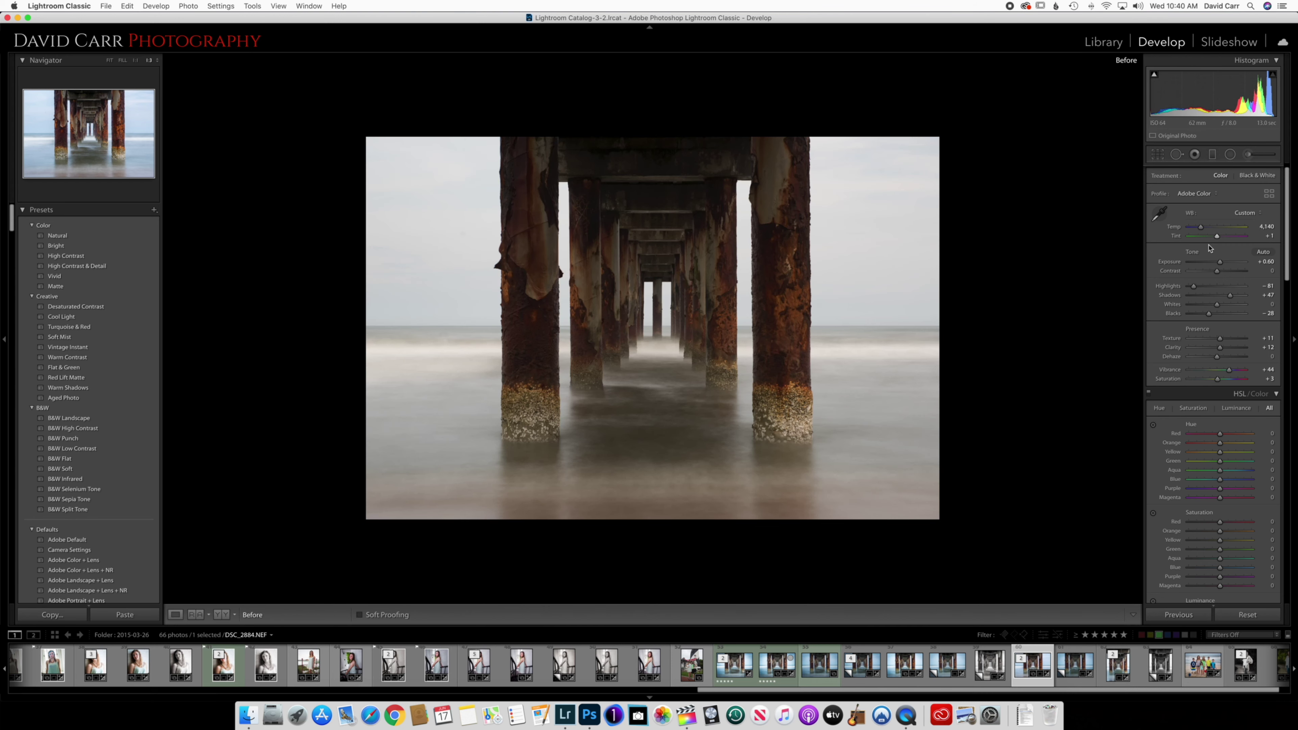
key(backslash)
key(backslash)
key(backslash)
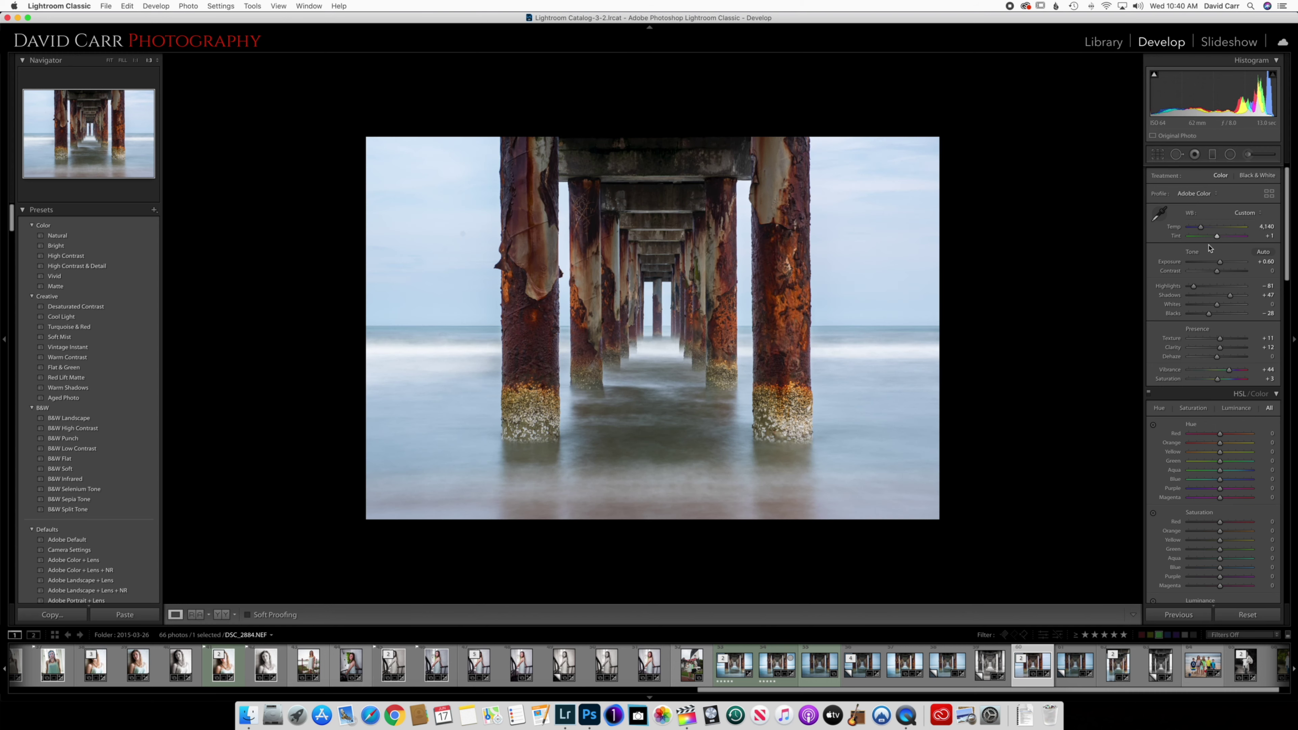
key(backslash)
key(backslash)
Step: Set Post-Crop Vignetting Amount to -10 for subtly darkened edges
scroll(1233, 319, down, 20)
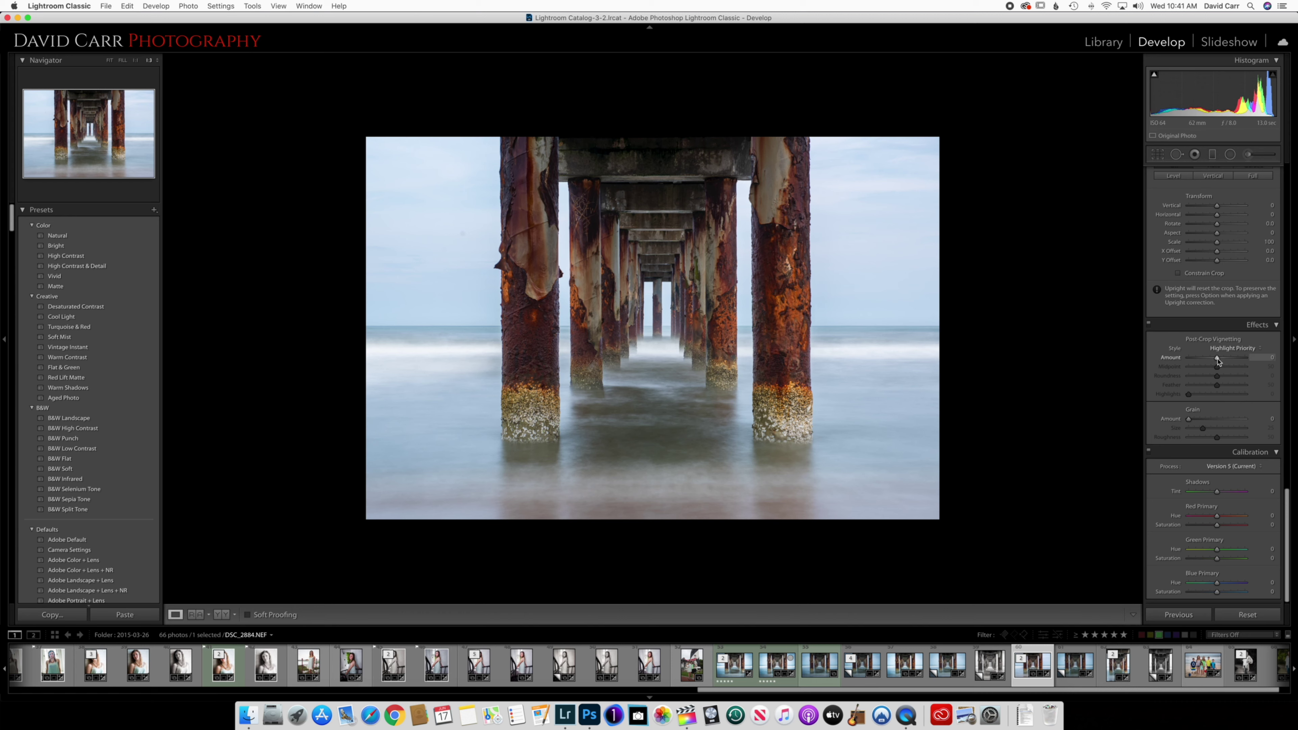
mouse_move(1218, 361)
mouse_down()
mouse_move(1197, 362)
mouse_move(1215, 364)
mouse_up()
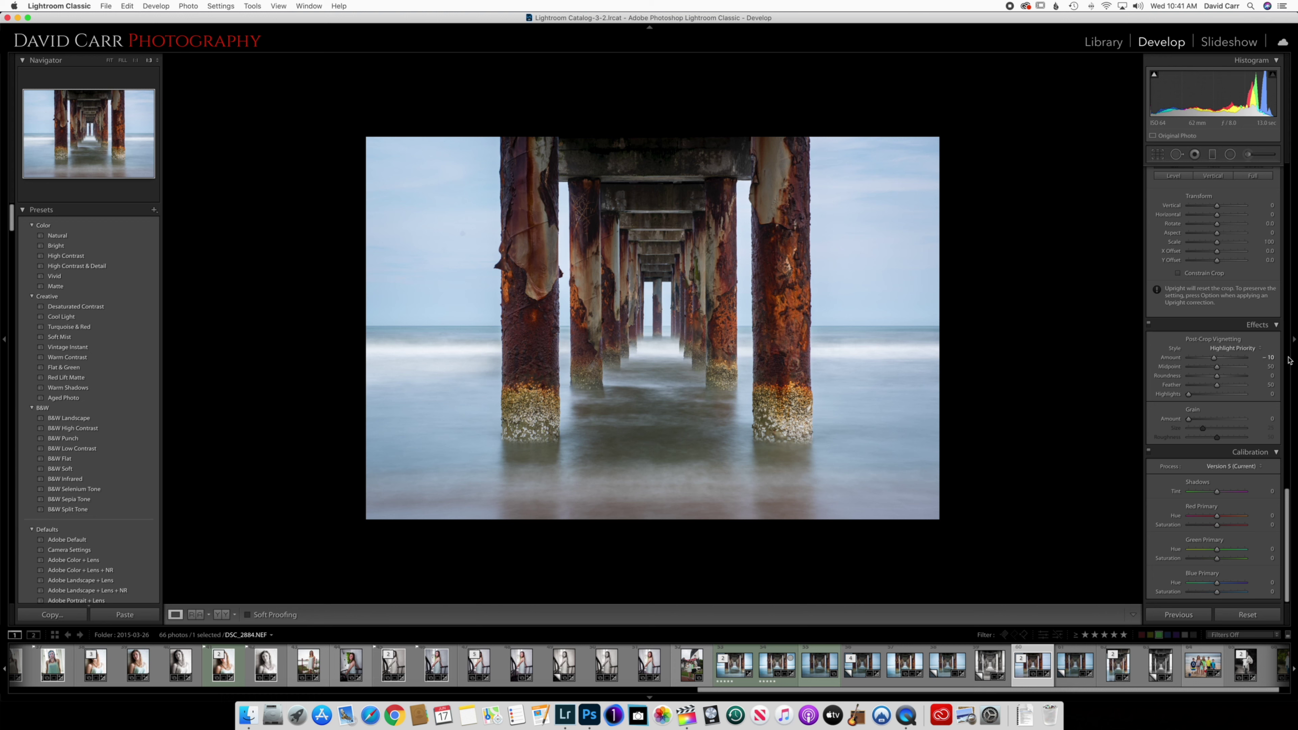
click(1214, 359)
click(466, 235)
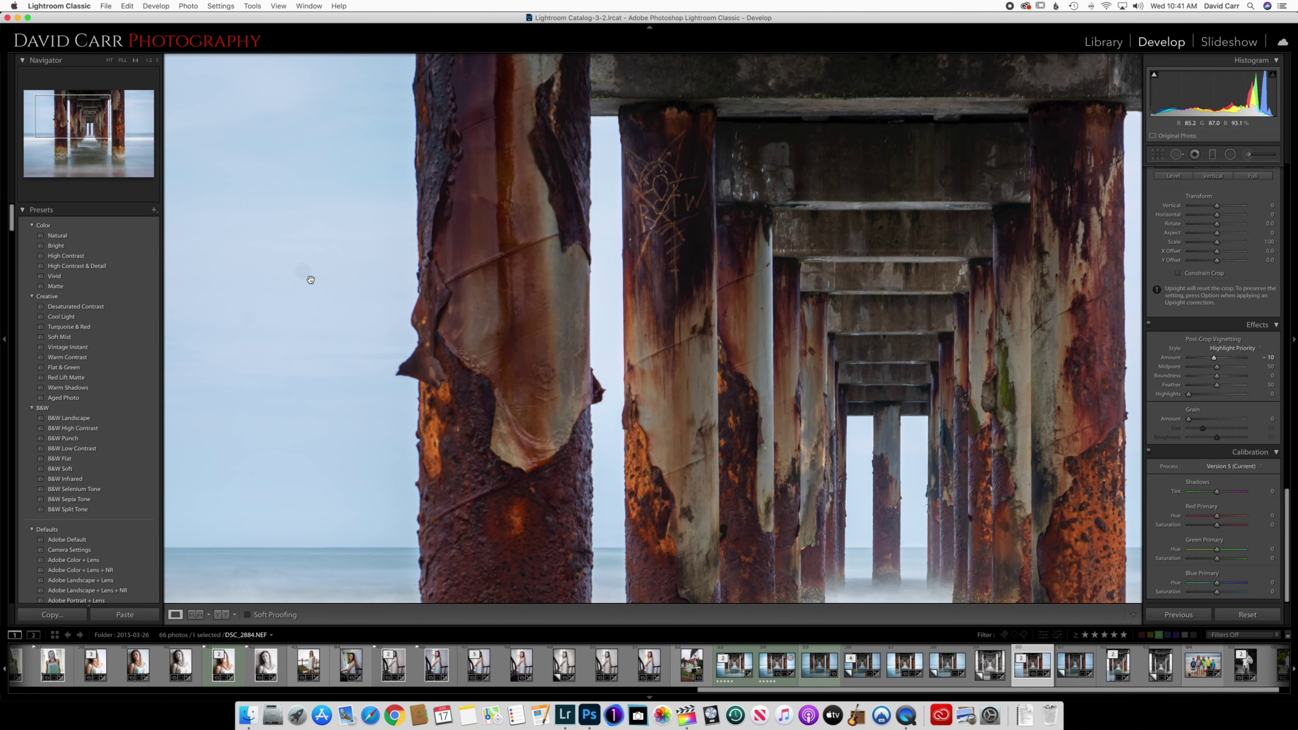
Step: Heal the dust spot in the sky left of the nearest pier post with Spot Removal
key(q)
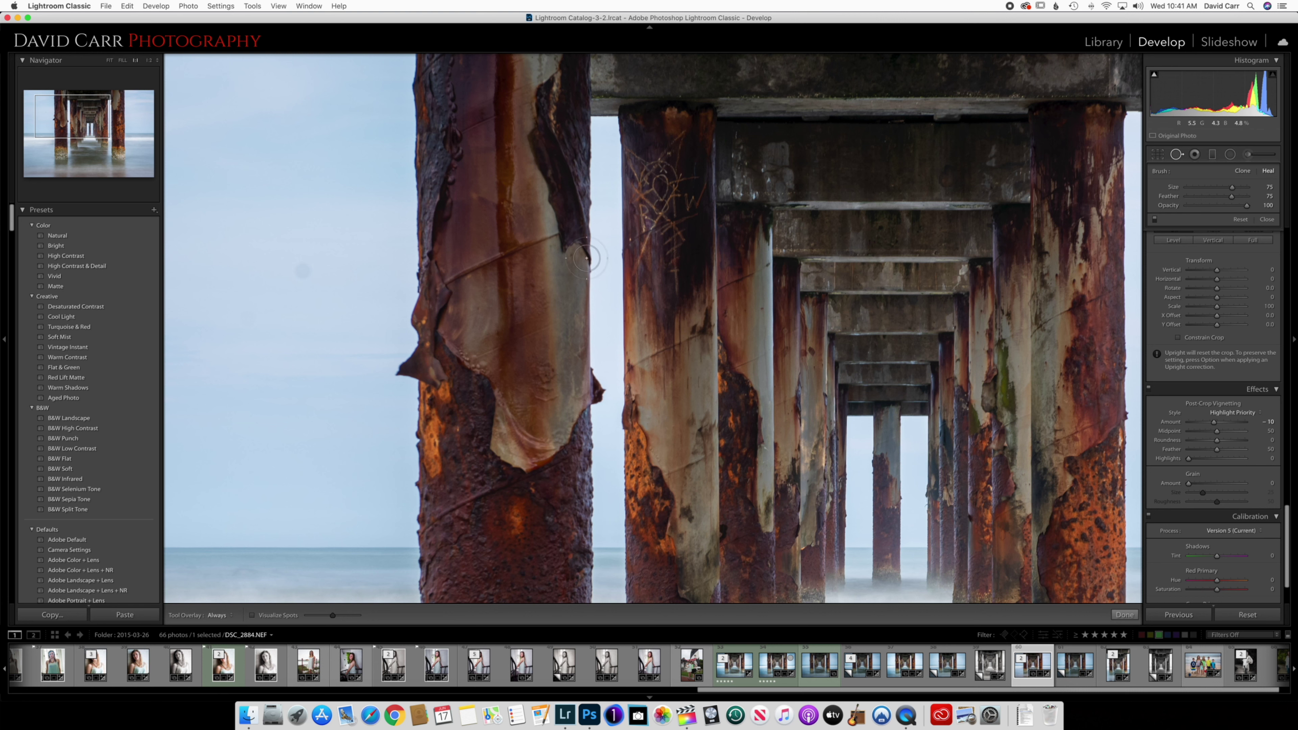
scroll(302, 269, down, 2)
scroll(368, 288, down, 3)
scroll(338, 277, up, 3)
scroll(338, 278, down, 2)
scroll(338, 277, up, 3)
scroll(339, 278, down, 2)
scroll(339, 277, up, 2)
scroll(303, 270, down, 3)
click(301, 270)
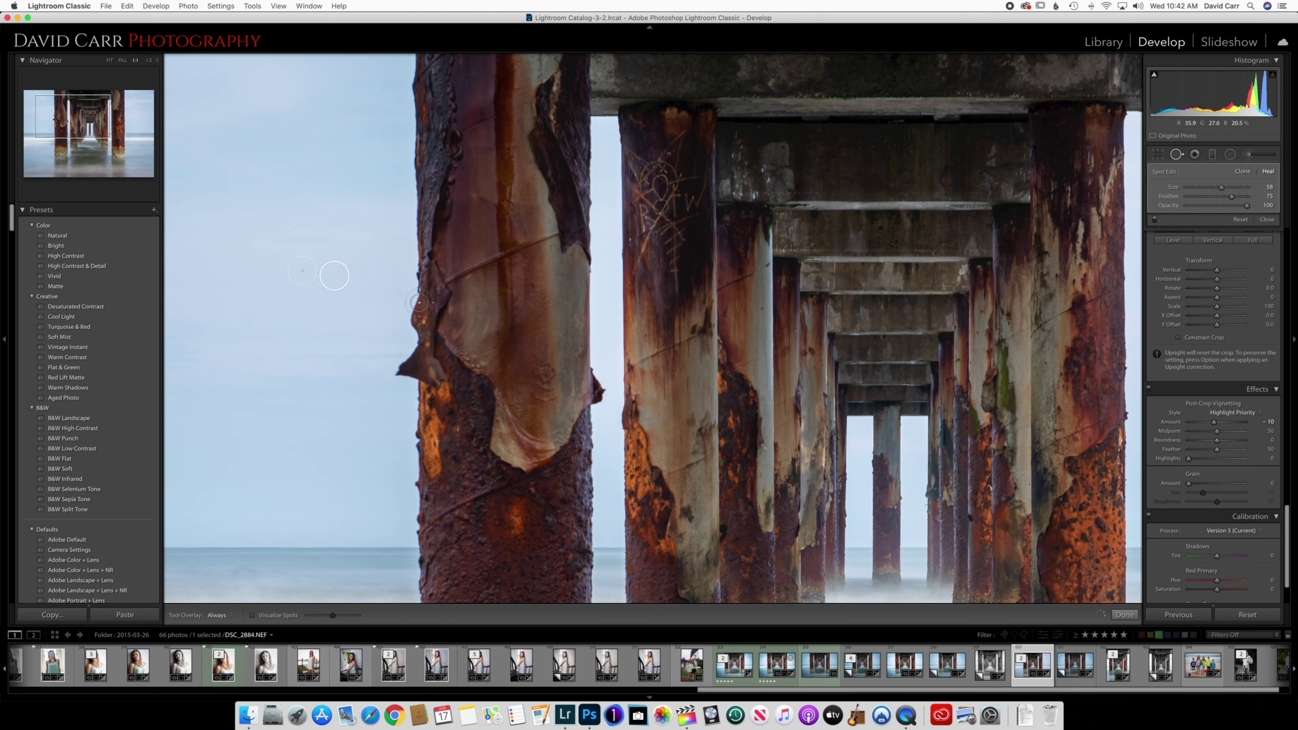
Step: Exit Spot Removal, review the whole photo at Fit in Lights Out, then zoom to 1:1
key(q)
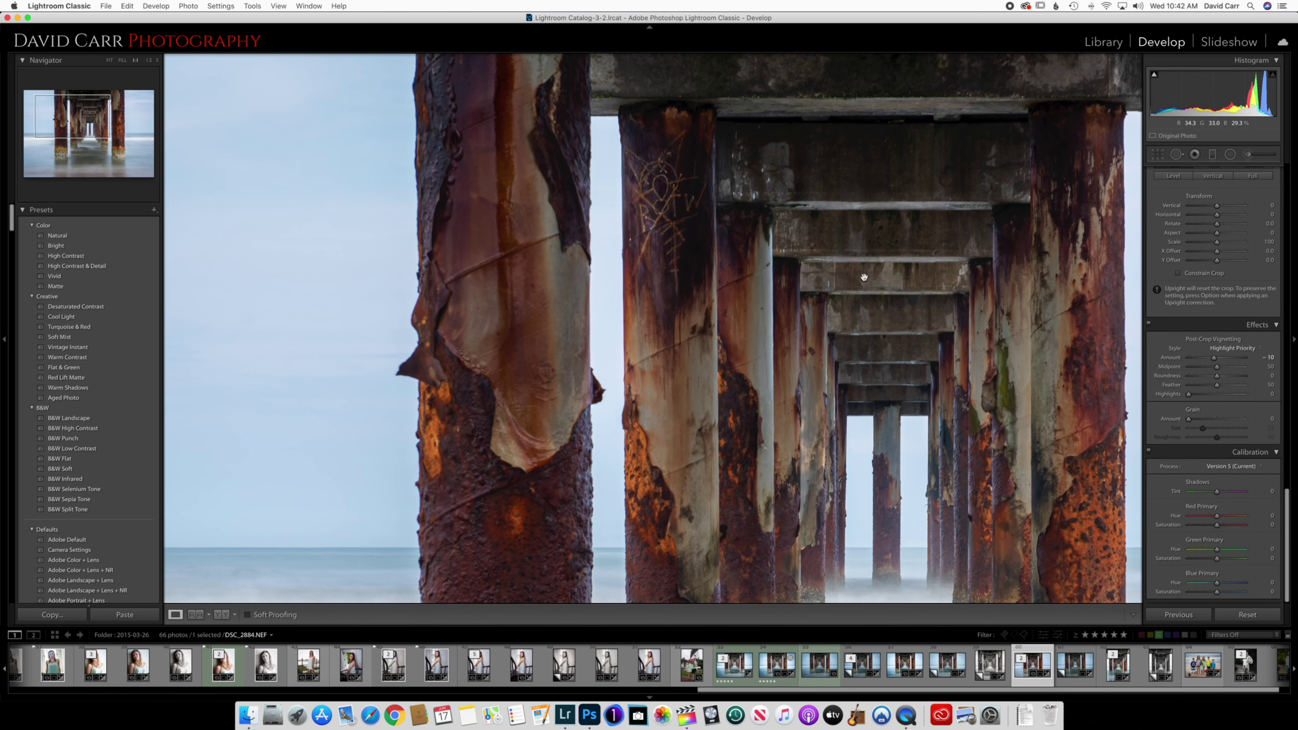
click(888, 278)
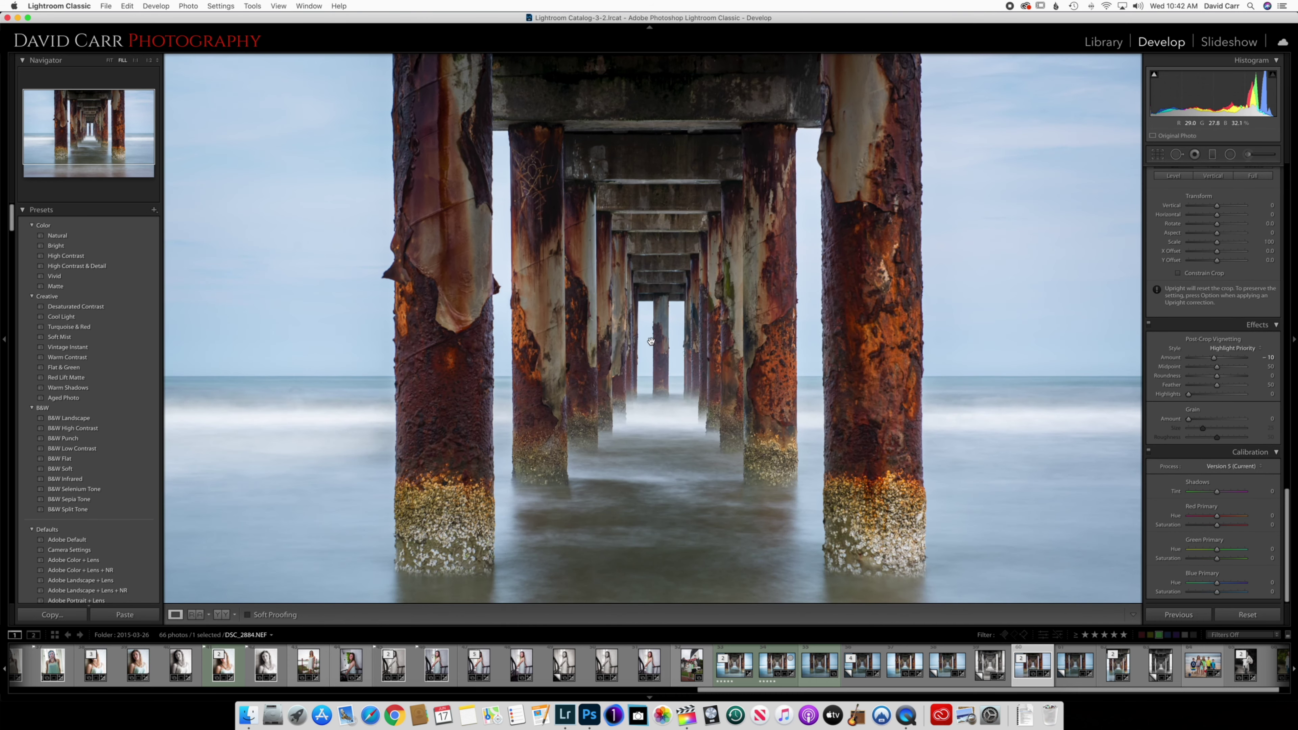
click(109, 60)
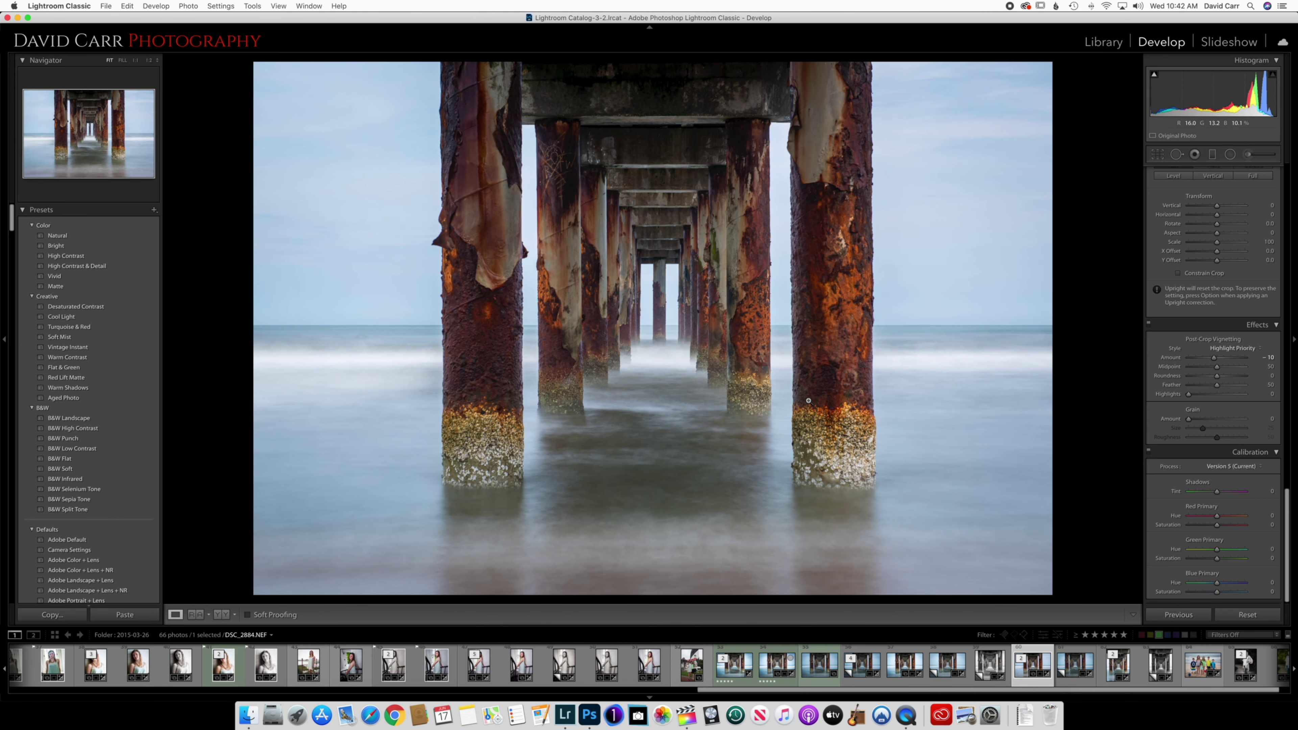
key(l)
key(l)
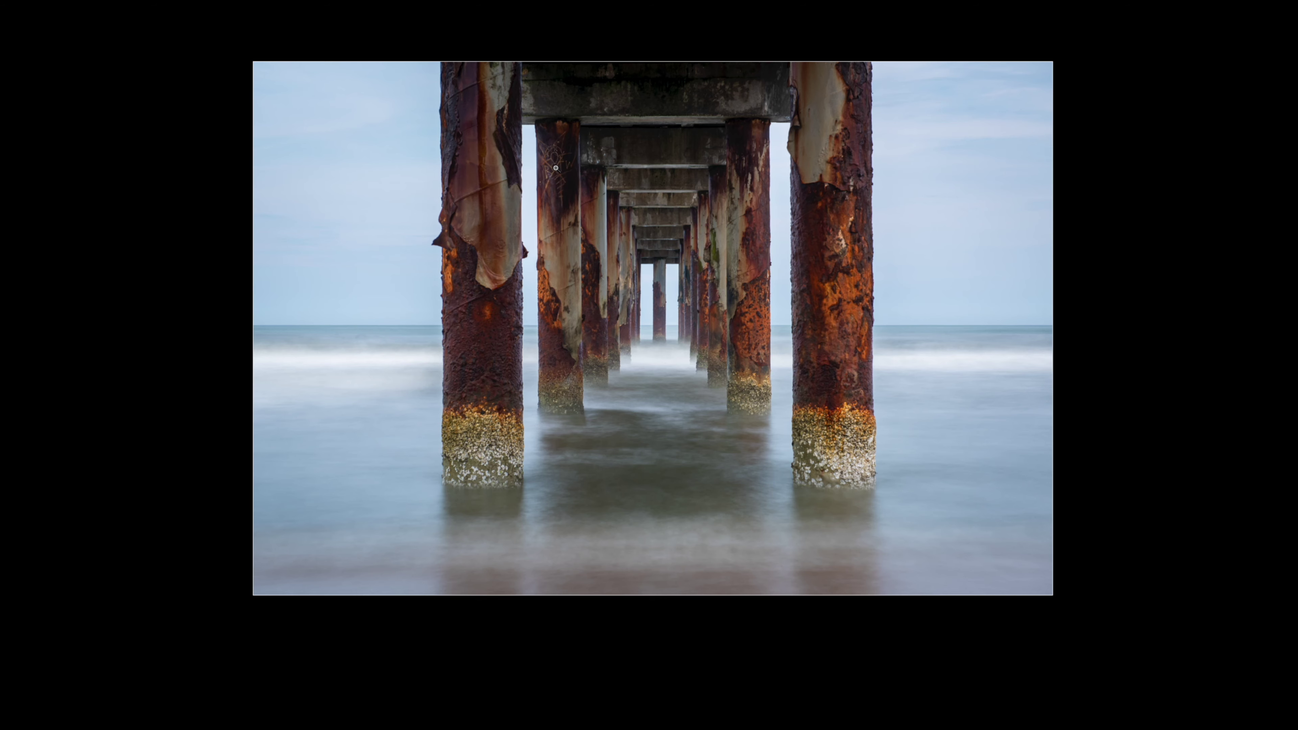
key(l)
click(557, 158)
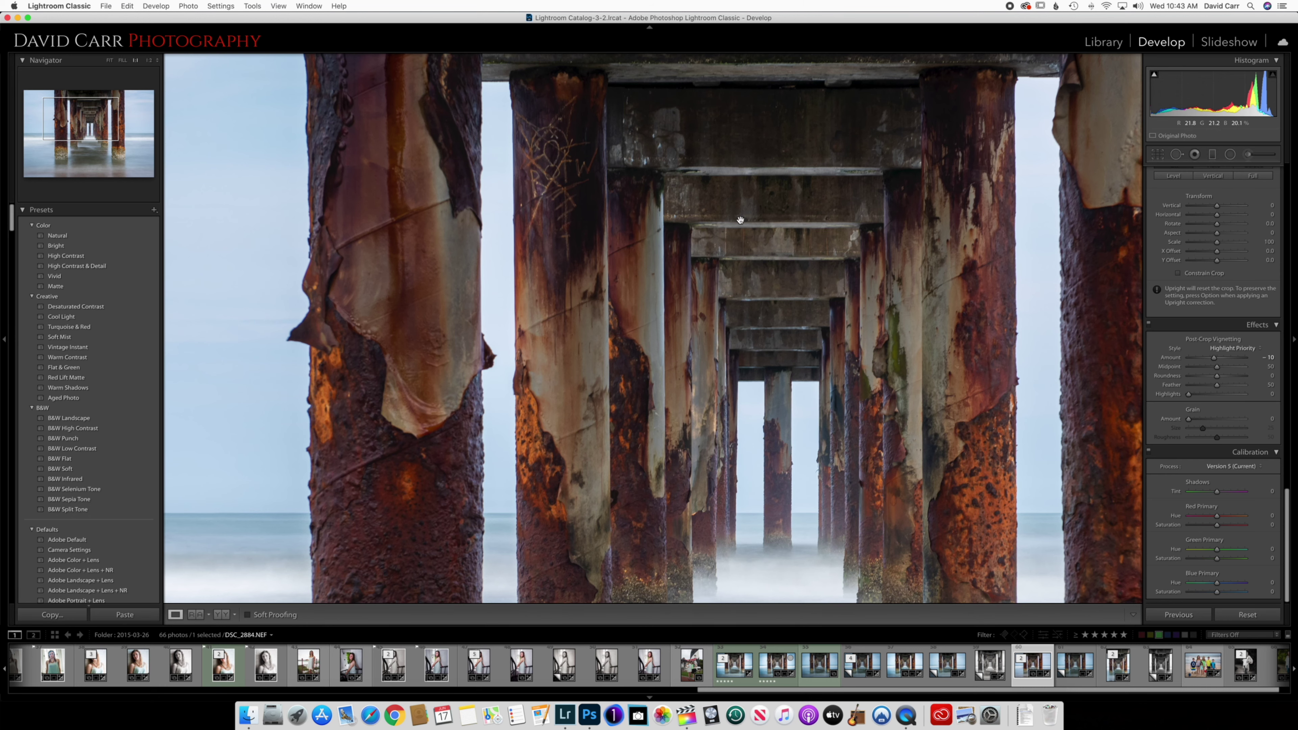
Step: Raise Sharpening Amount from 40 to 111, then open the photo in Photoshop for editing
key(l)
key(l)
key(l)
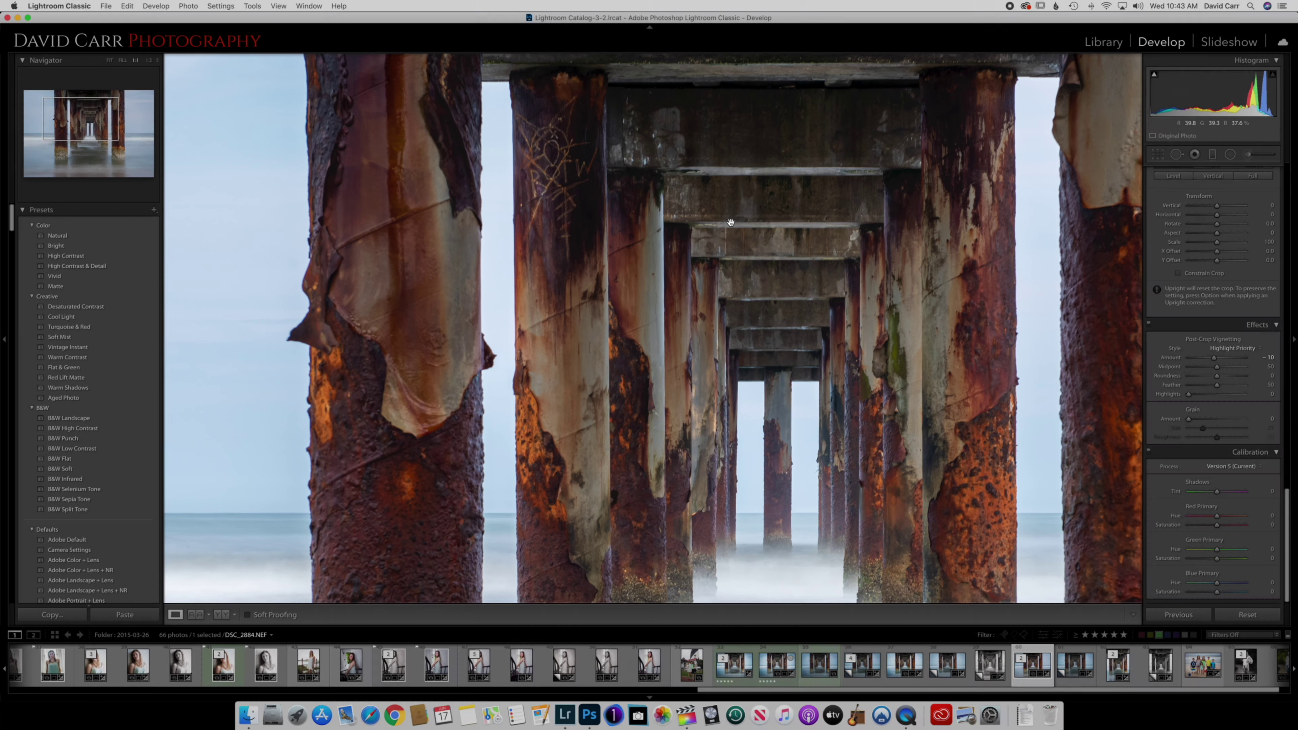
click(731, 222)
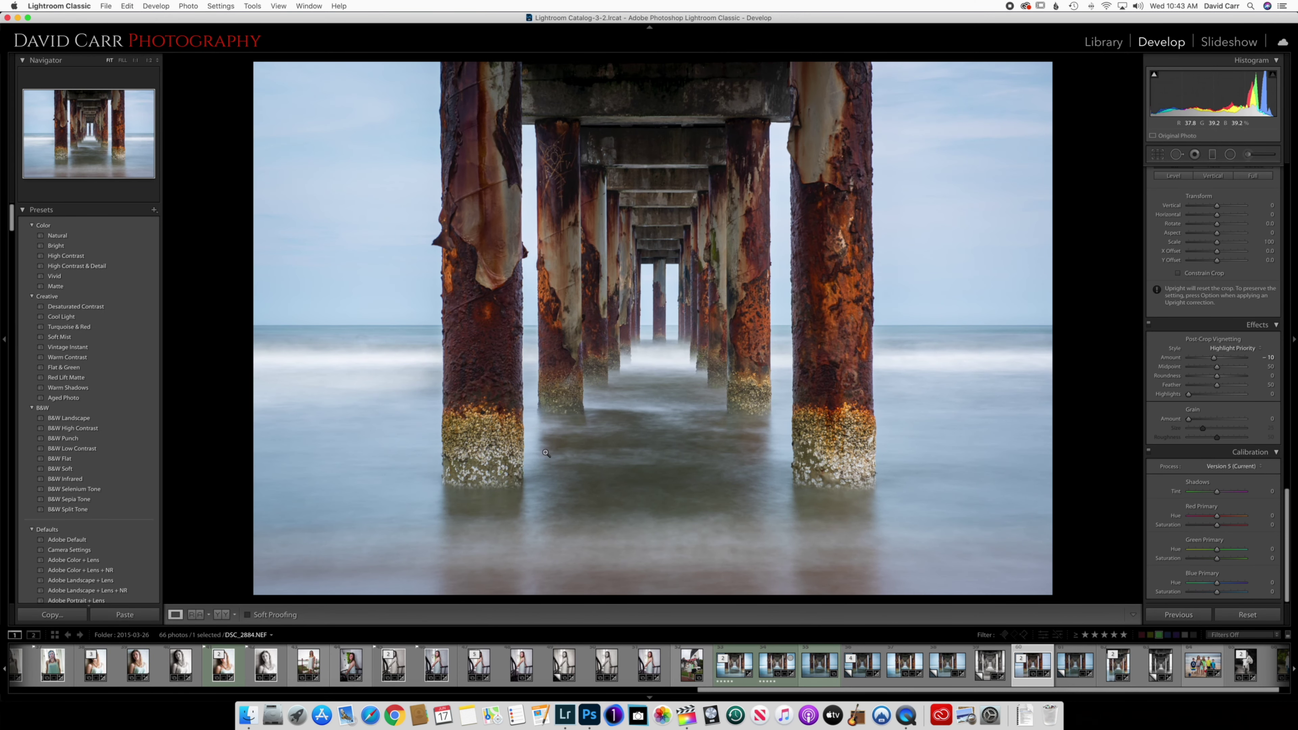
click(486, 446)
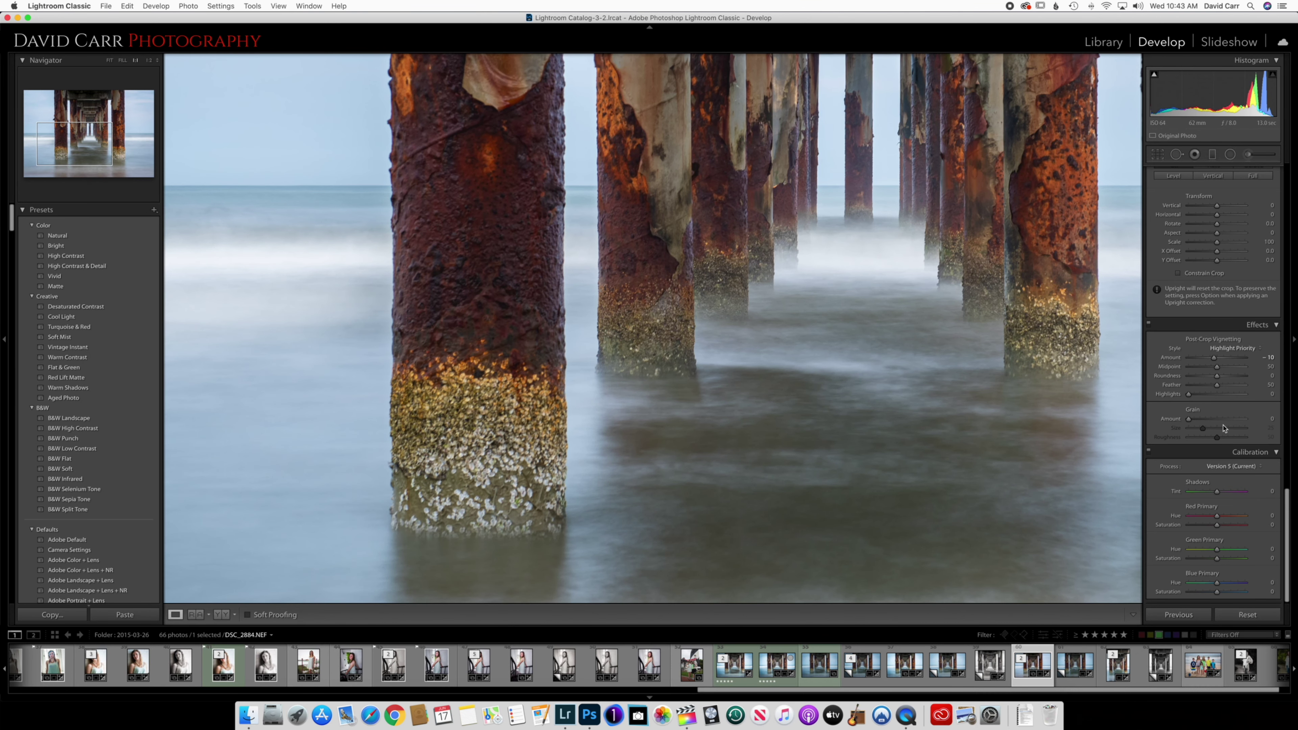
scroll(1224, 428, down, 1)
scroll(1224, 428, up, 1)
scroll(1224, 428, up, 5)
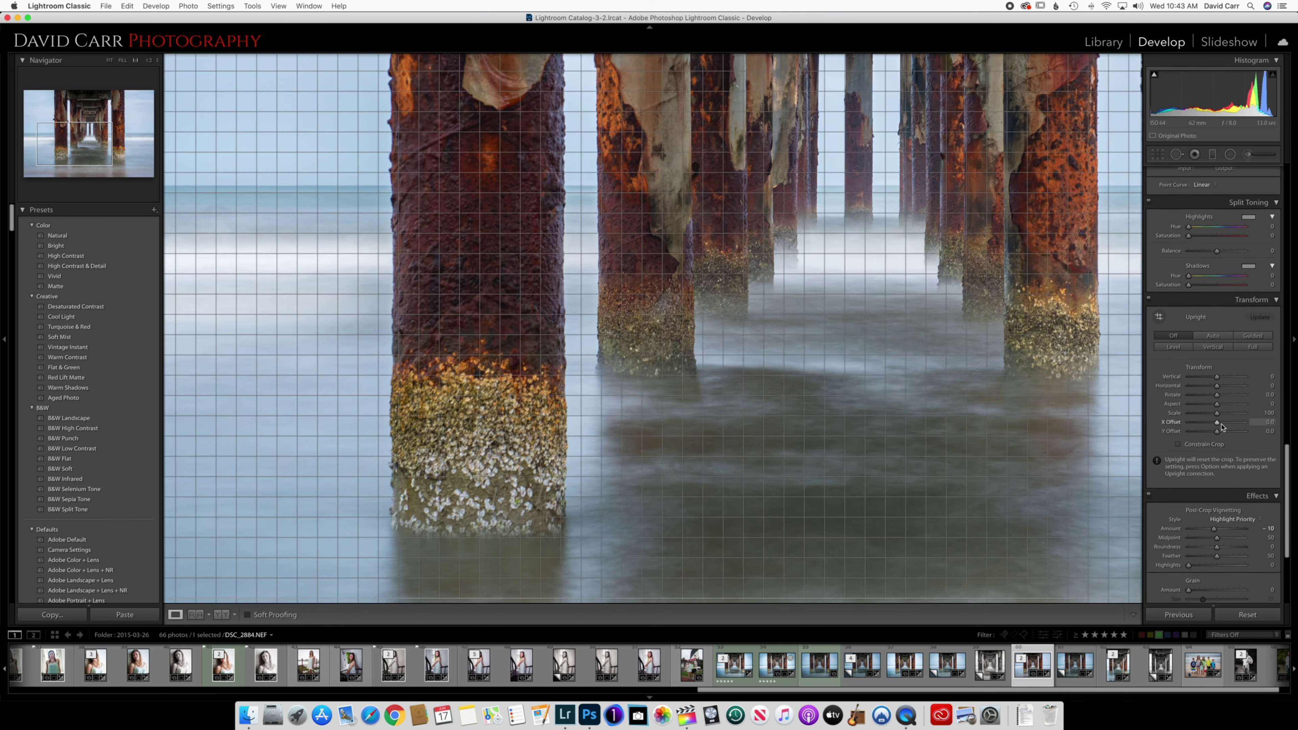
scroll(1221, 427, up, 10)
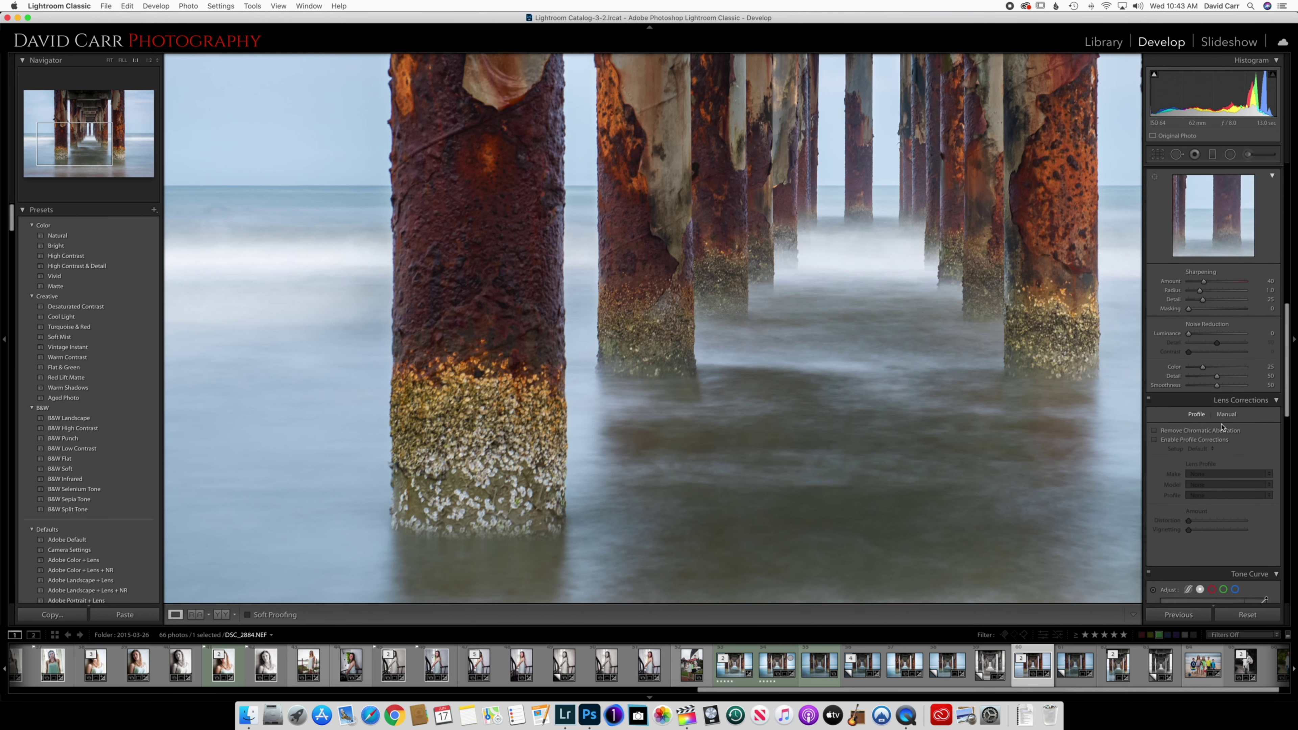
scroll(1221, 427, up, 5)
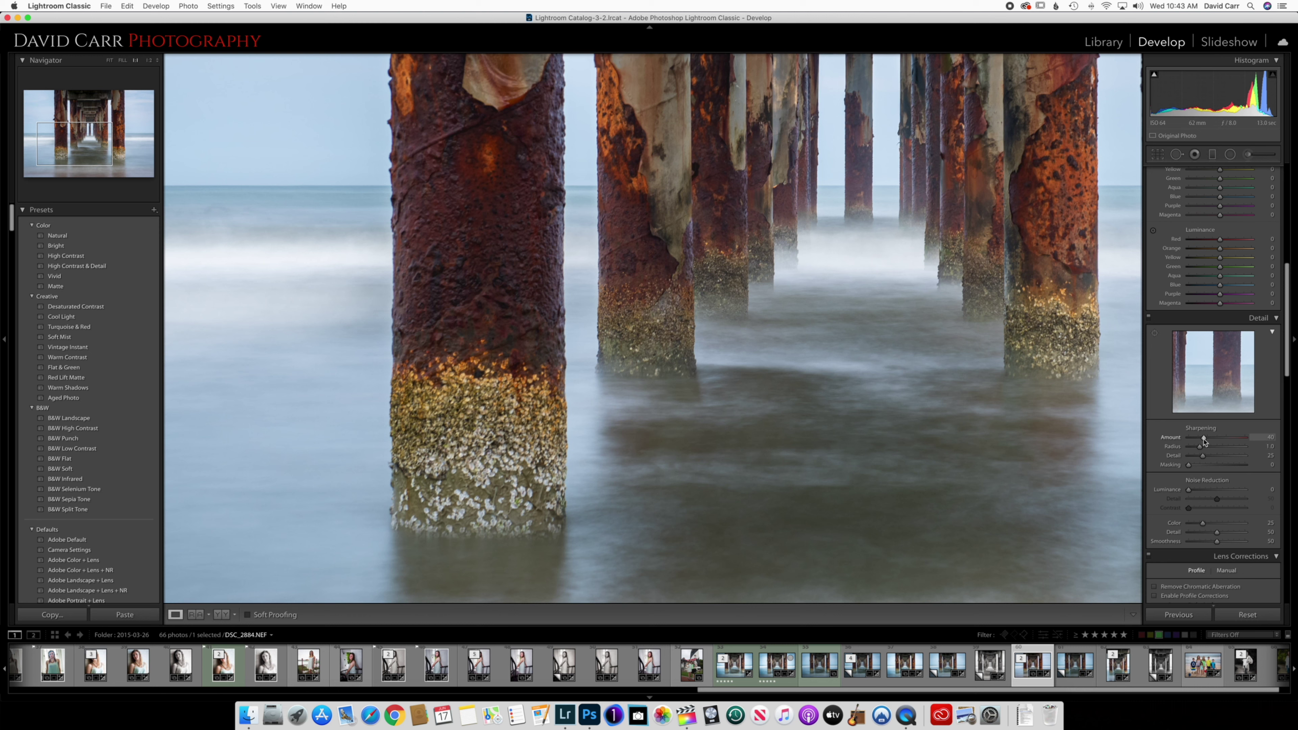
mouse_move(1204, 441)
mouse_down()
mouse_move(1242, 441)
mouse_move(1230, 439)
mouse_up()
click(854, 349)
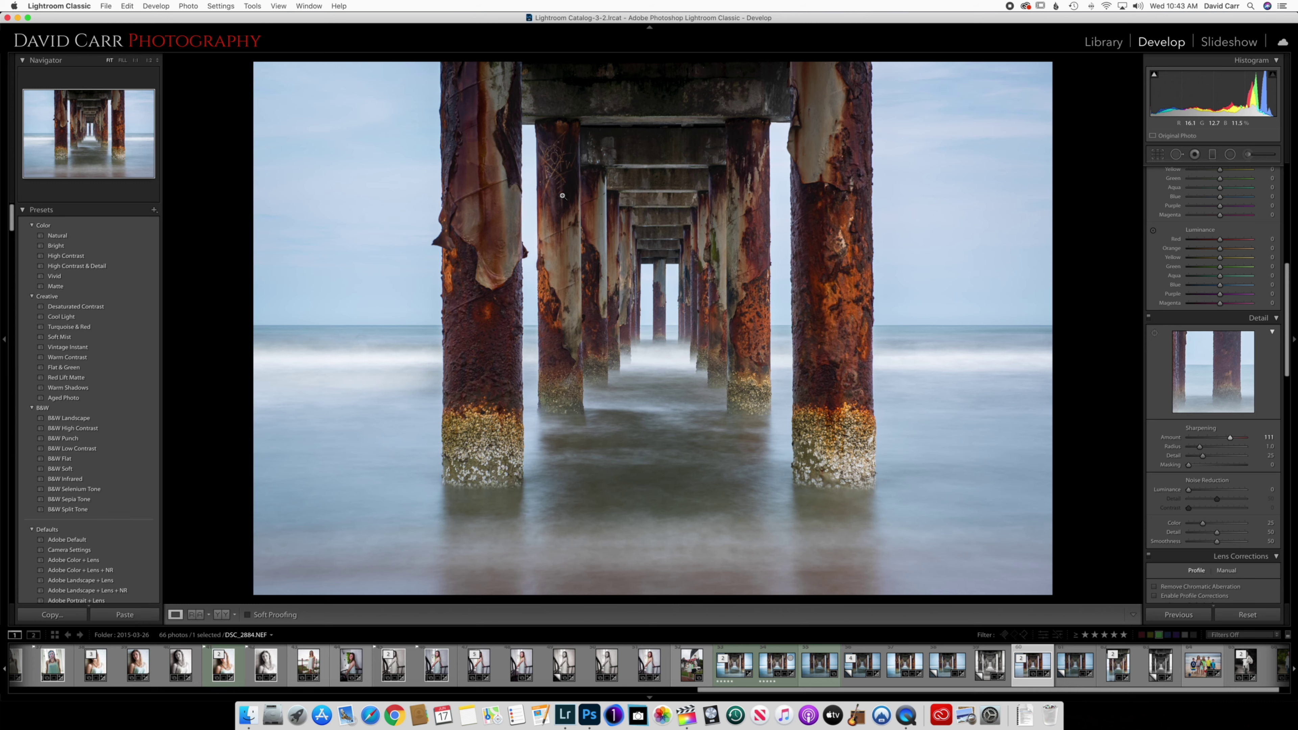
key(super+e)
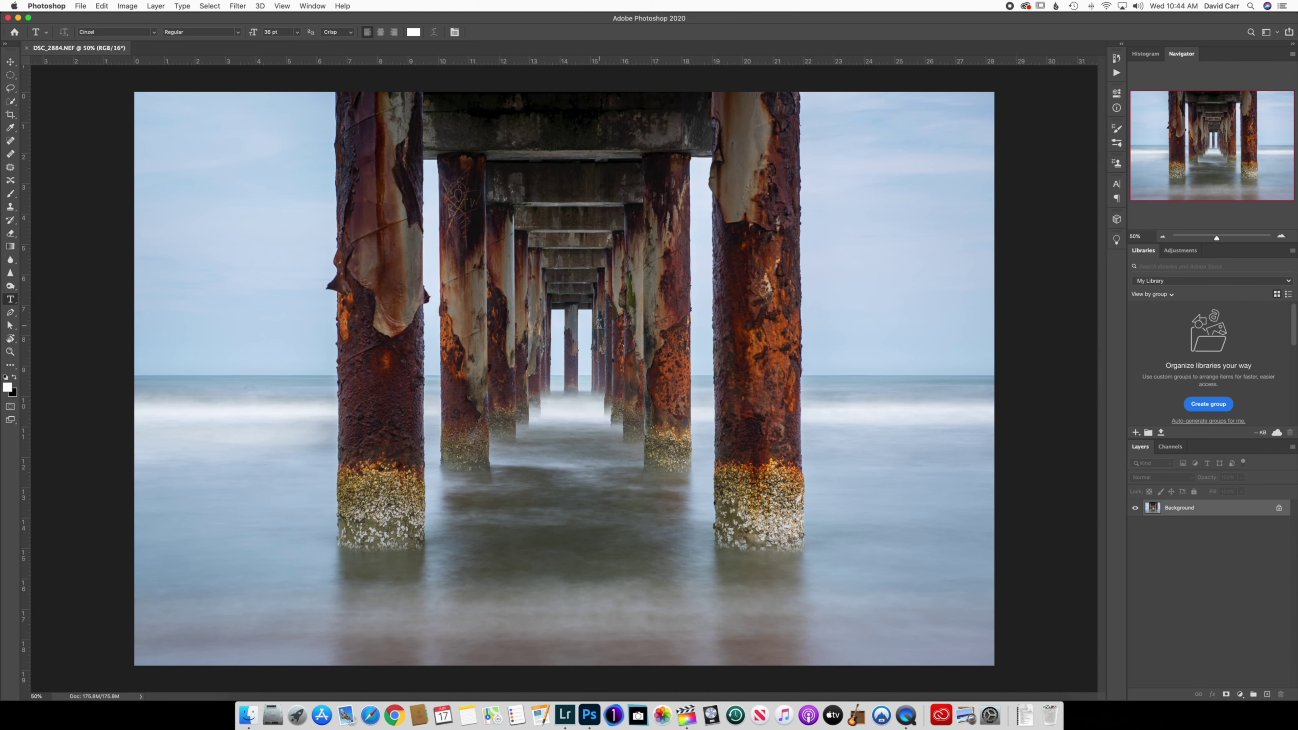
Step: Zoom in on the graffiti, duplicate the Background as Layer 1, and start lassoing the graffiti
scroll(599, 323, up, 5)
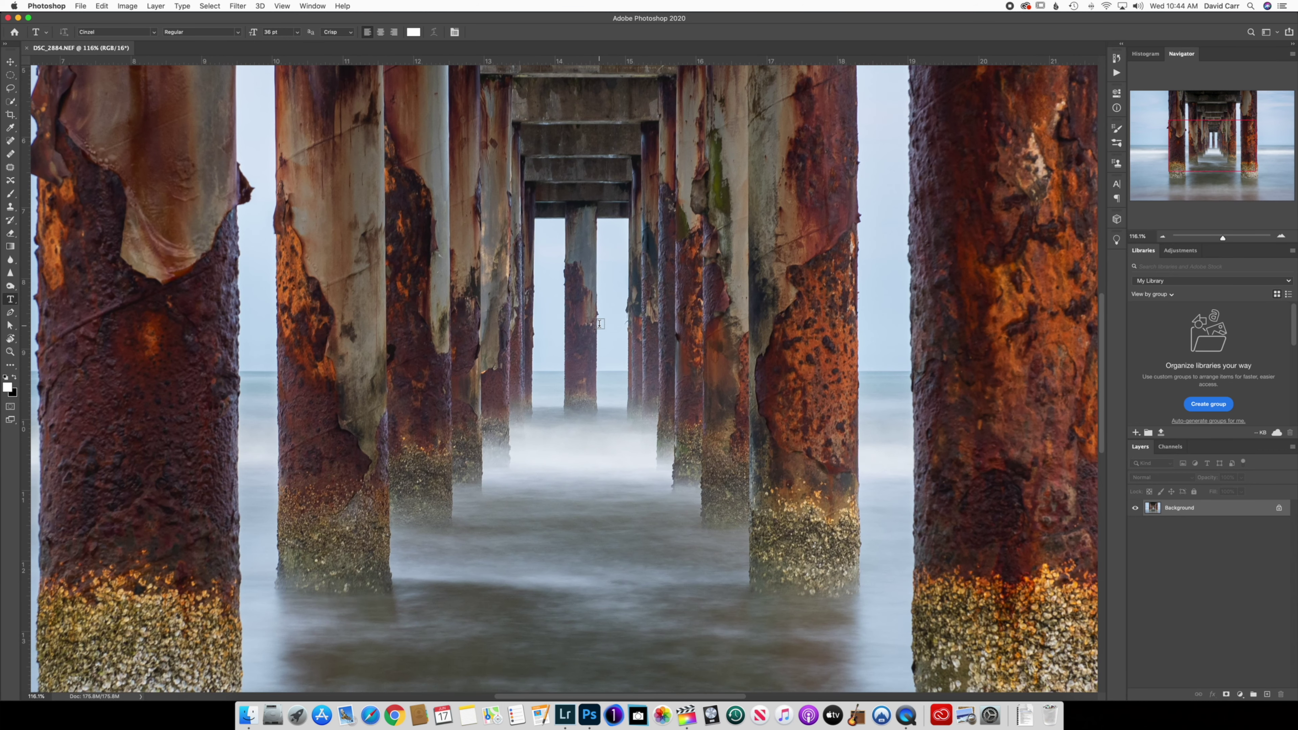
scroll(599, 324, up, 5)
scroll(599, 324, left, 2)
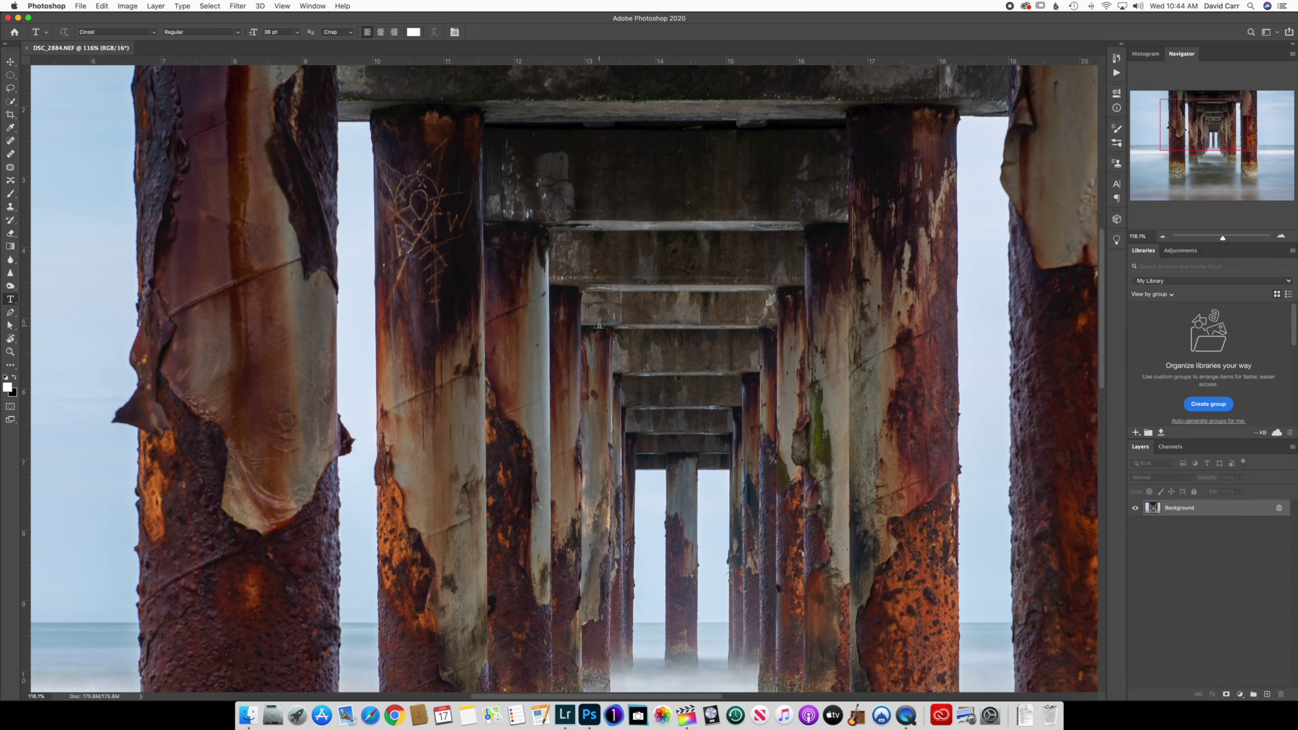
scroll(599, 323, left, 1)
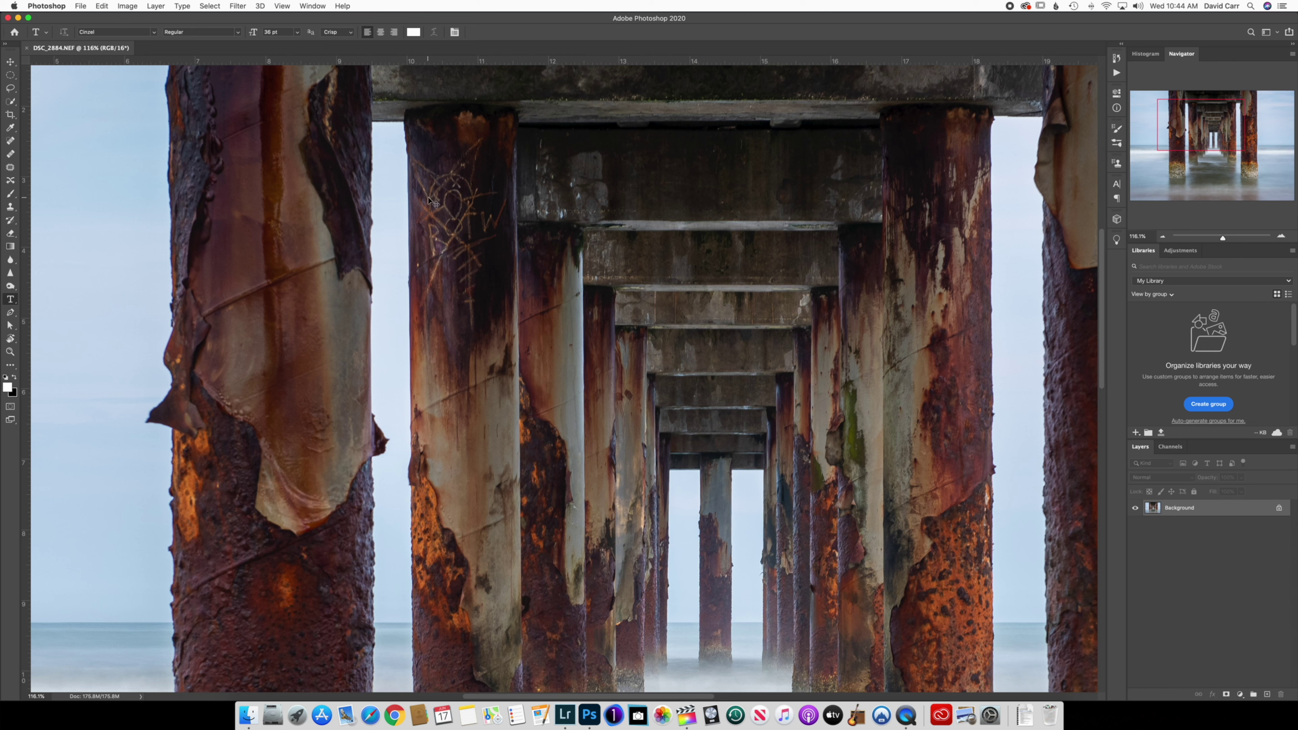
key(super+j)
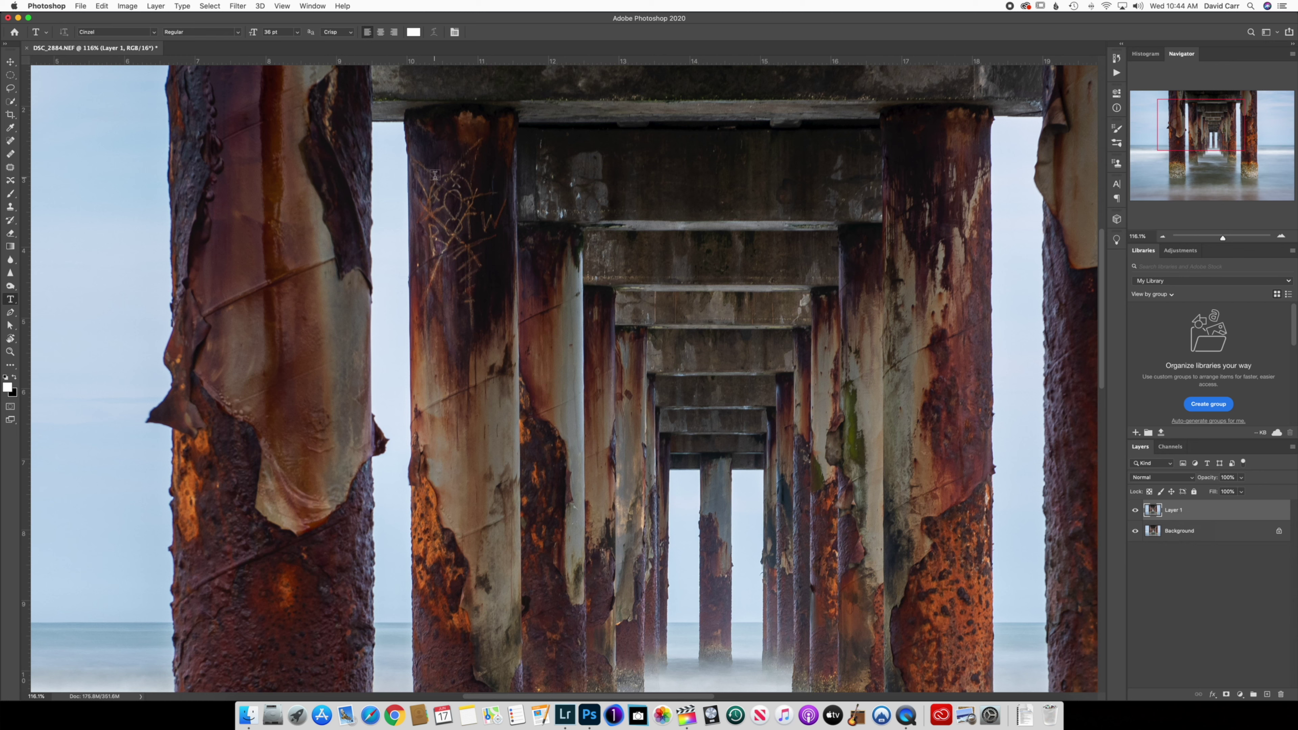
click(10, 87)
mouse_move(409, 148)
mouse_down()
mouse_move(422, 293)
mouse_move(467, 330)
mouse_move(503, 232)
mouse_move(498, 174)
mouse_move(475, 130)
mouse_move(447, 155)
mouse_move(409, 150)
mouse_up()
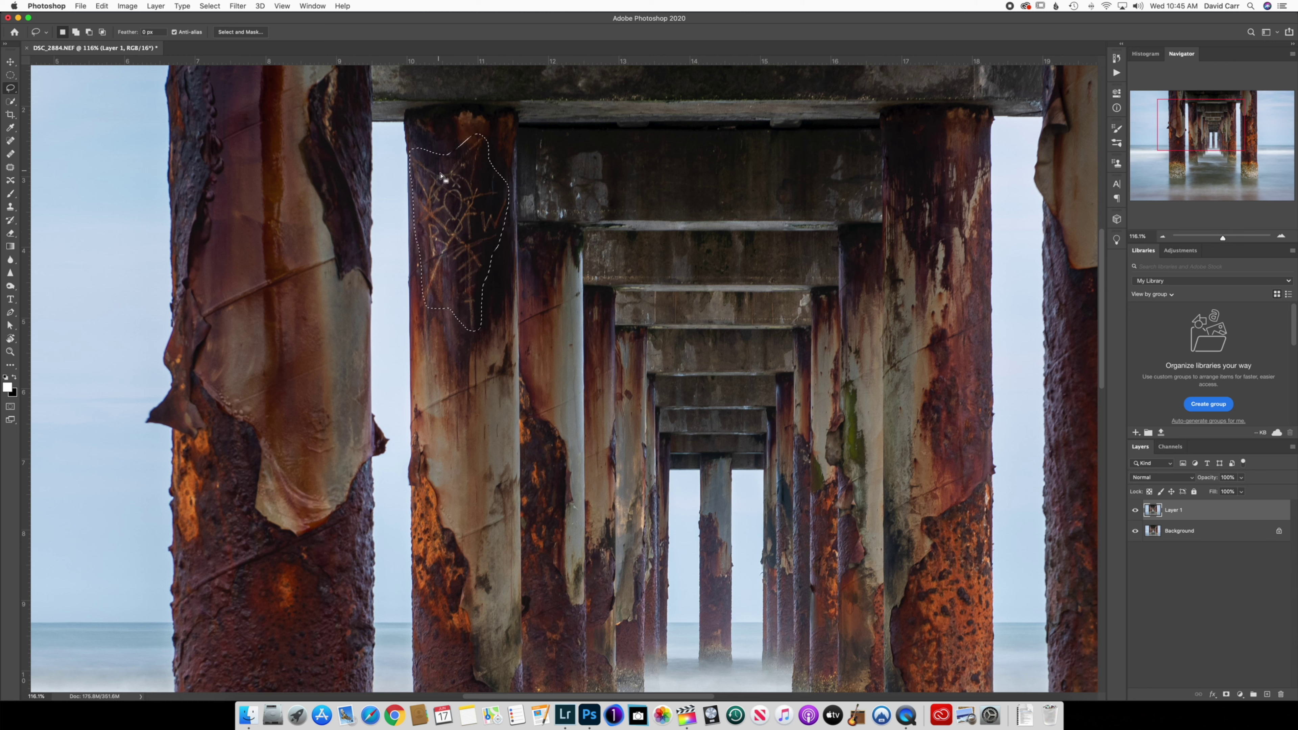
Step: Content-Aware Fill the lassoed graffiti on the pier post, then zoom back out
right_click(467, 198)
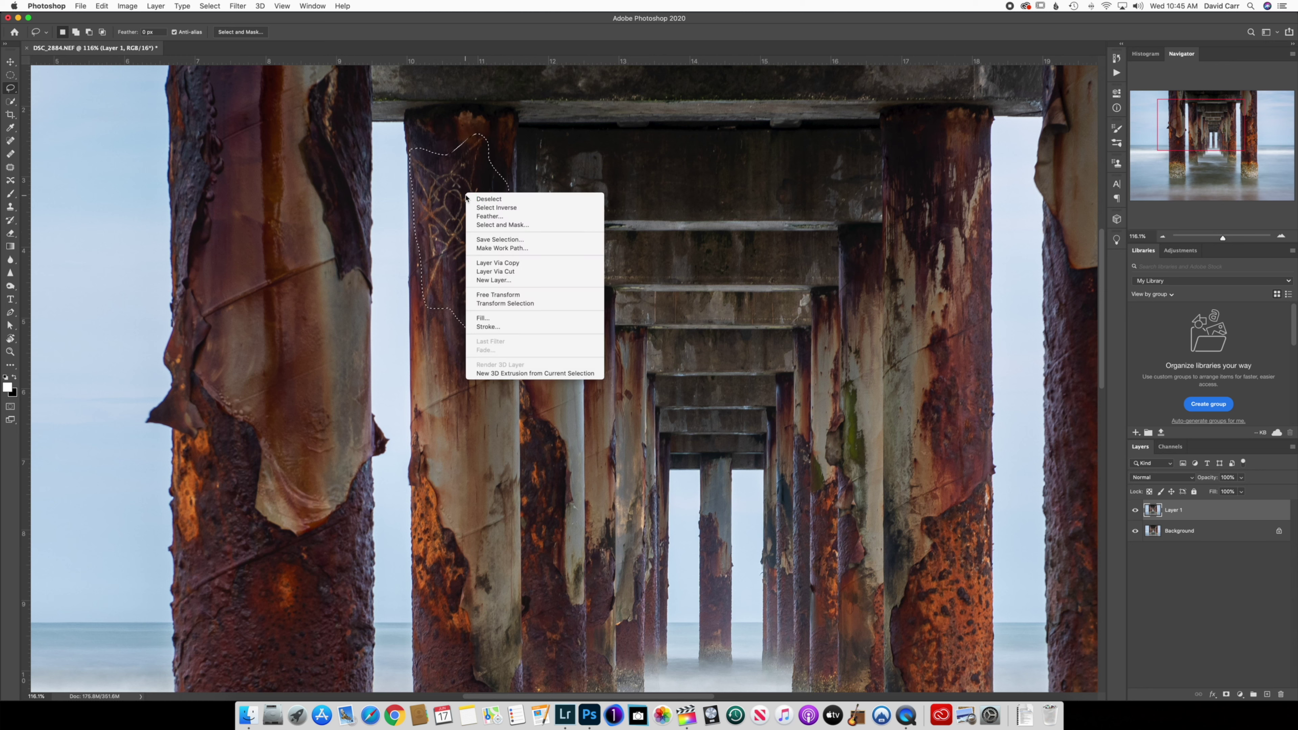
click(512, 318)
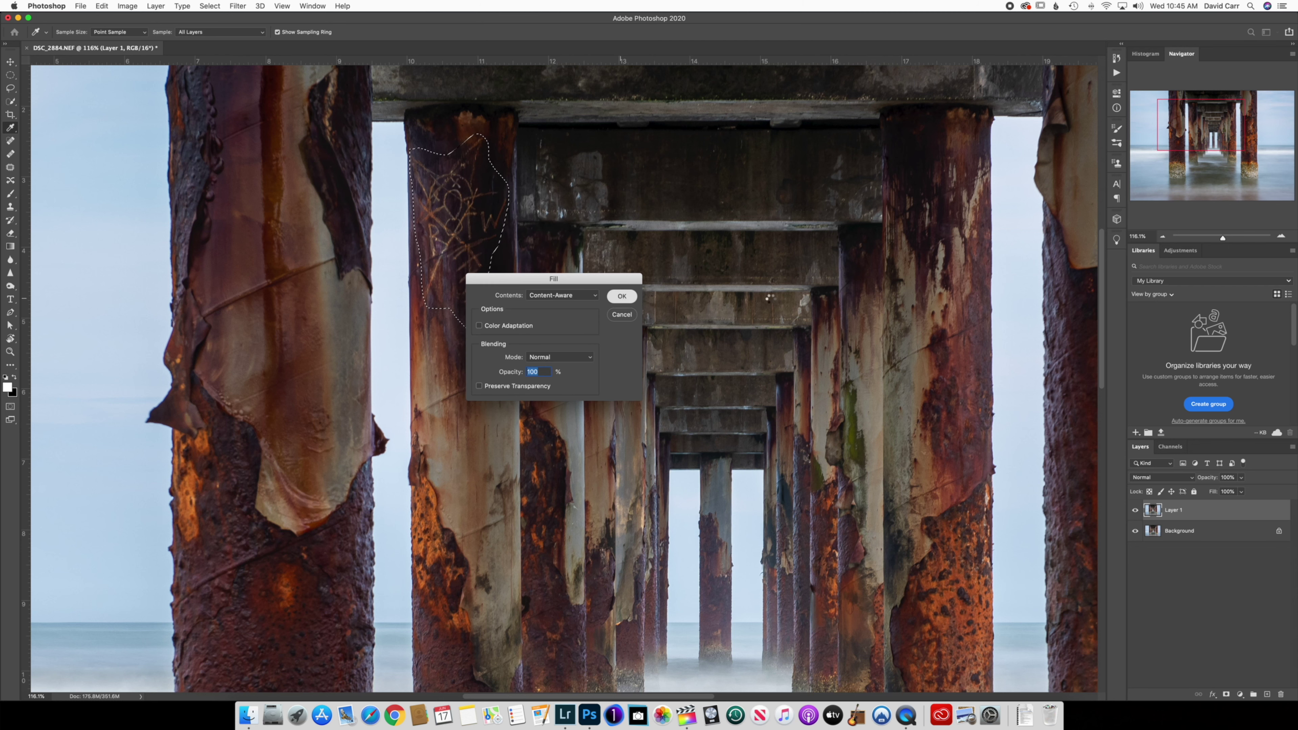
key(Return)
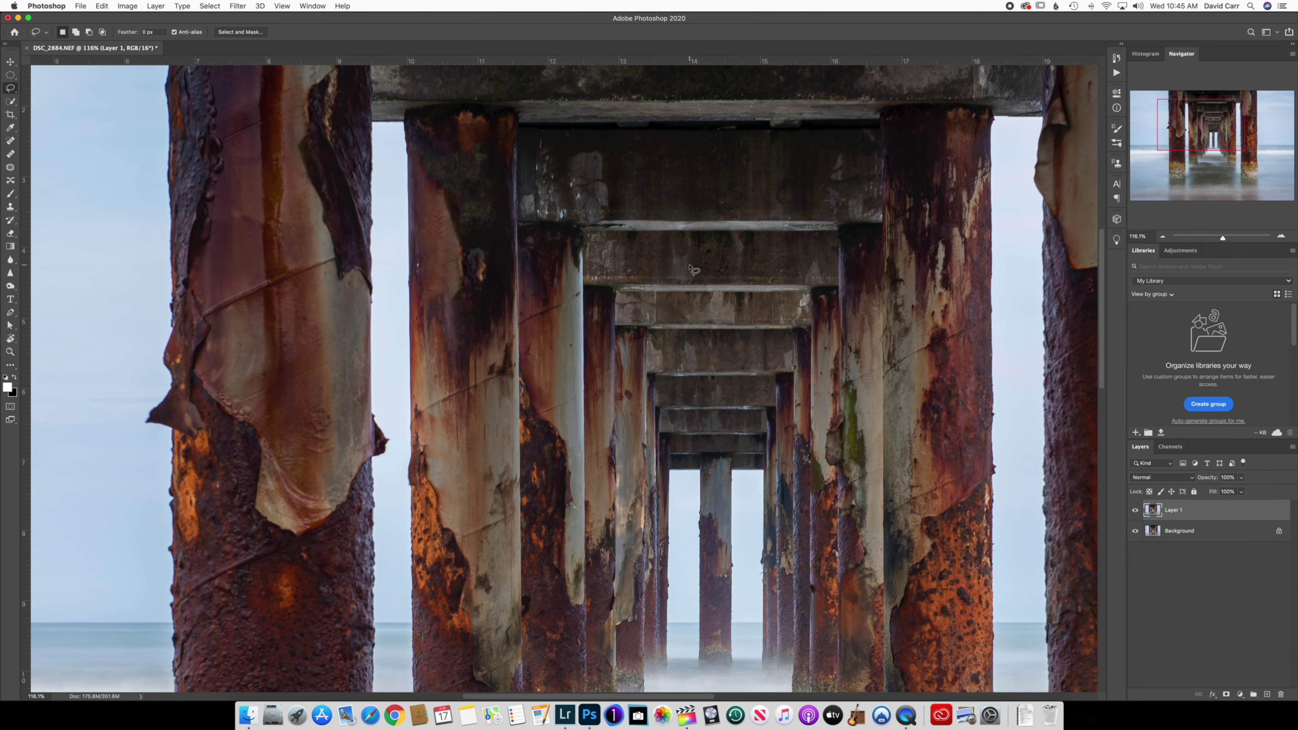
scroll(693, 269, down, 3)
scroll(693, 269, down, 3)
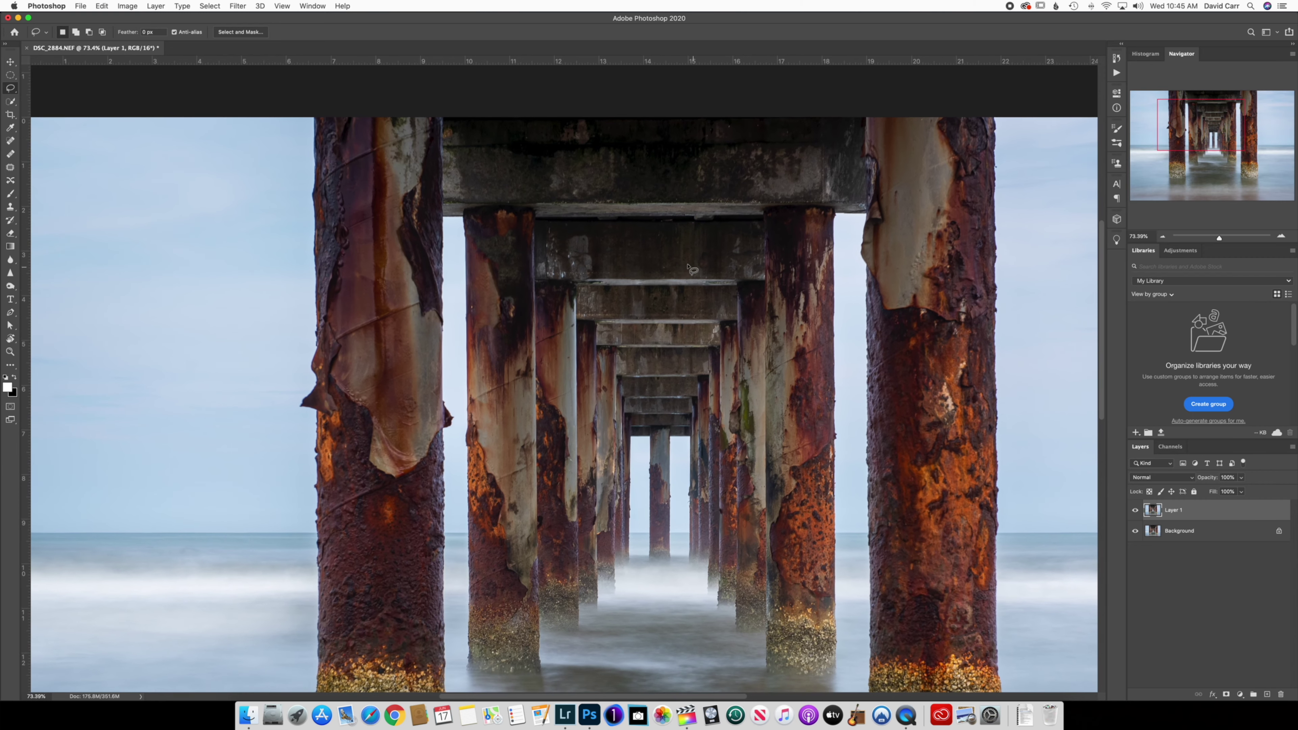
scroll(693, 269, down, 2)
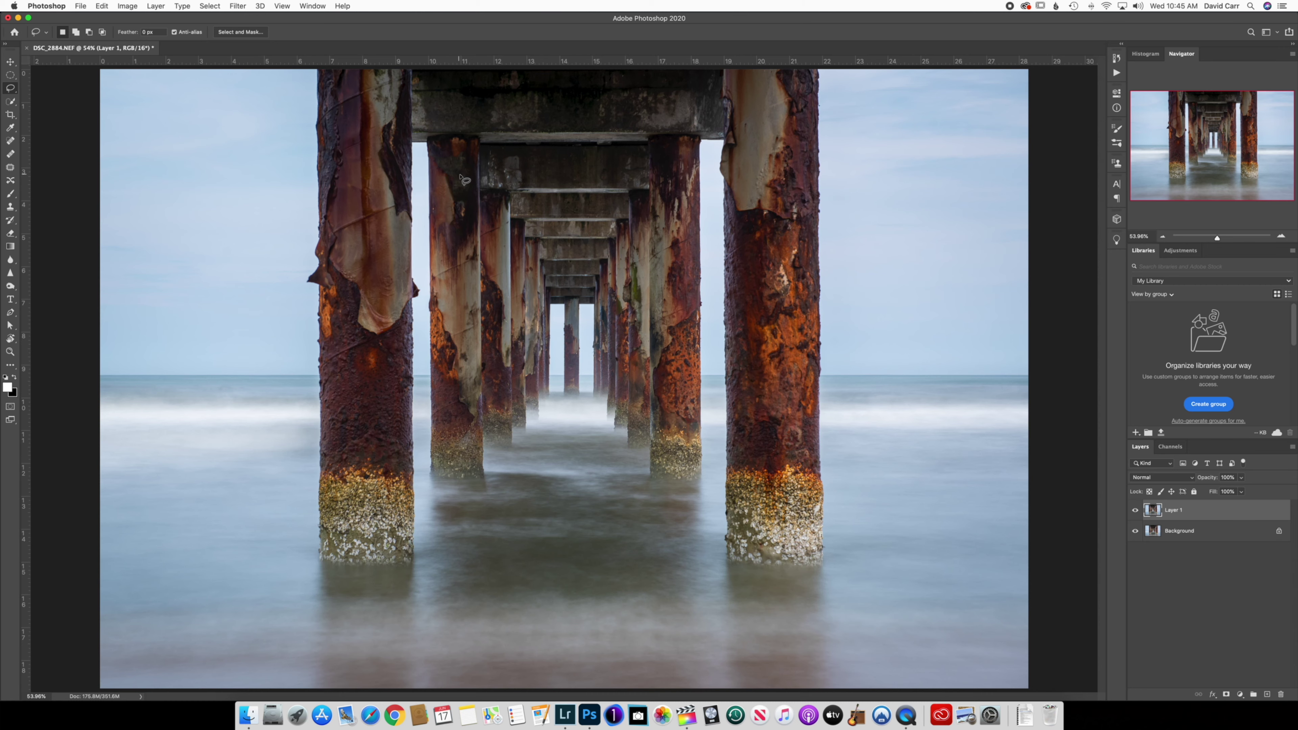
Step: Zoom from 54% to about 150% on the top of the pier and pan across the pillars
scroll(465, 181, up, 1)
scroll(465, 181, up, 5)
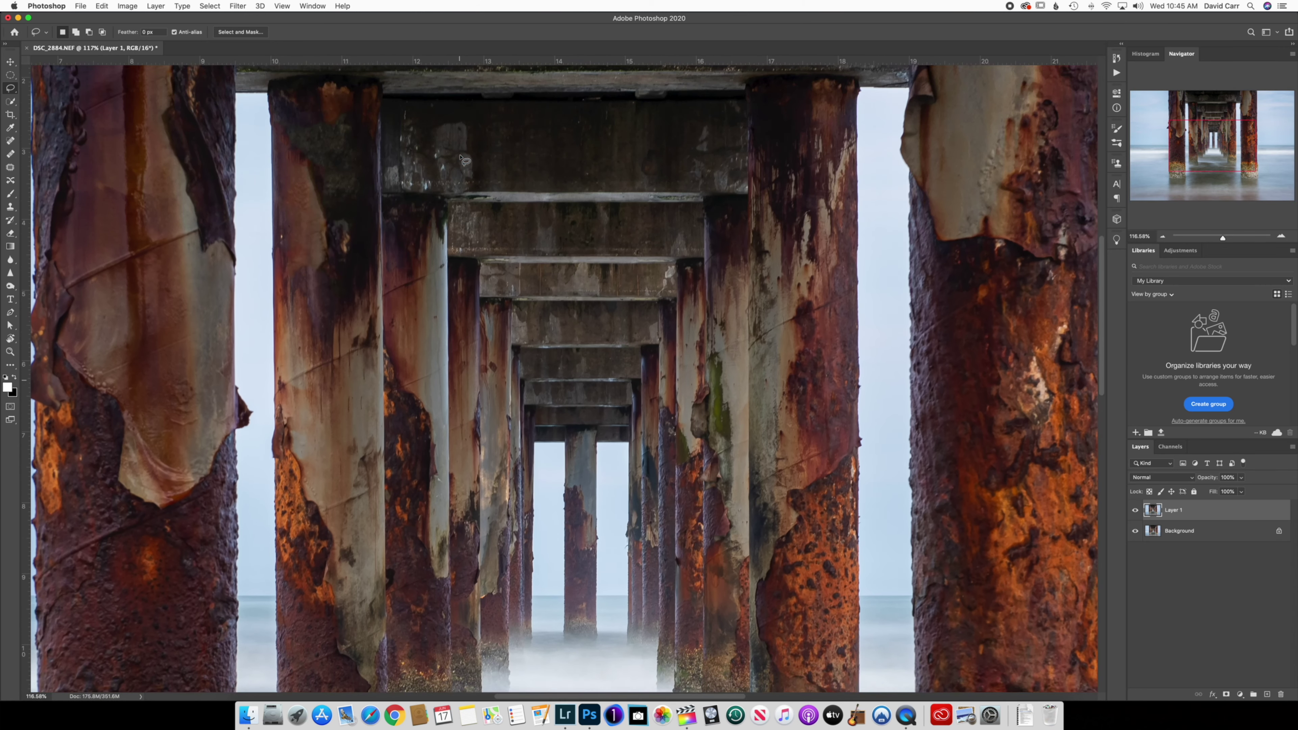
scroll(465, 162, up, 5)
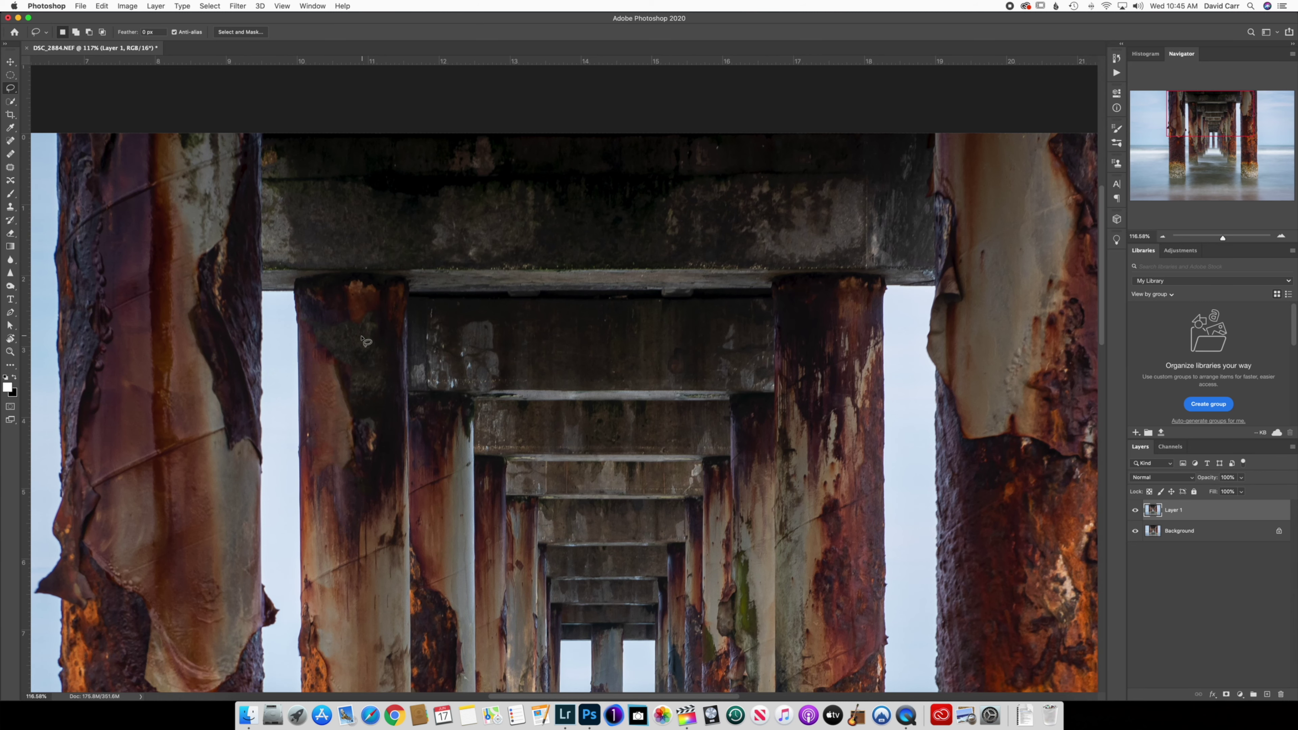
scroll(352, 330, up, 6)
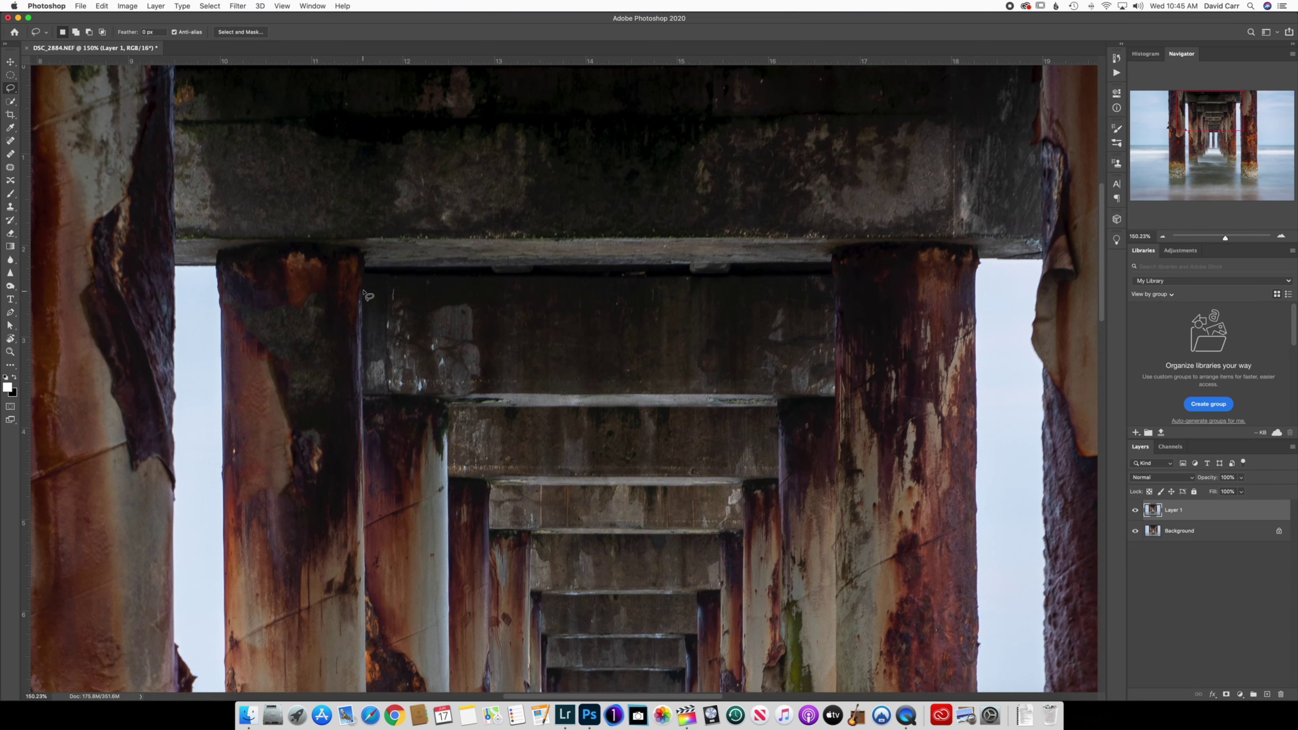
scroll(371, 287, left, 3)
scroll(515, 364, left, 4)
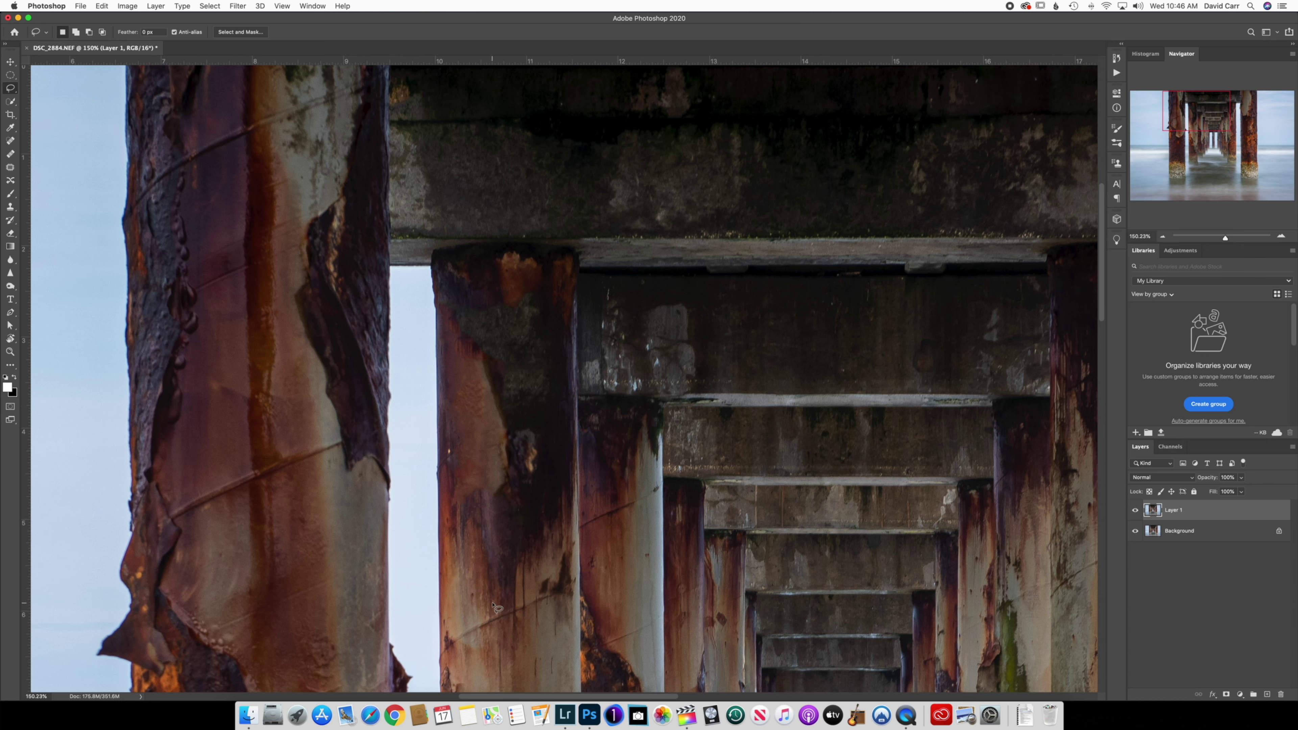
scroll(785, 358, right, 5)
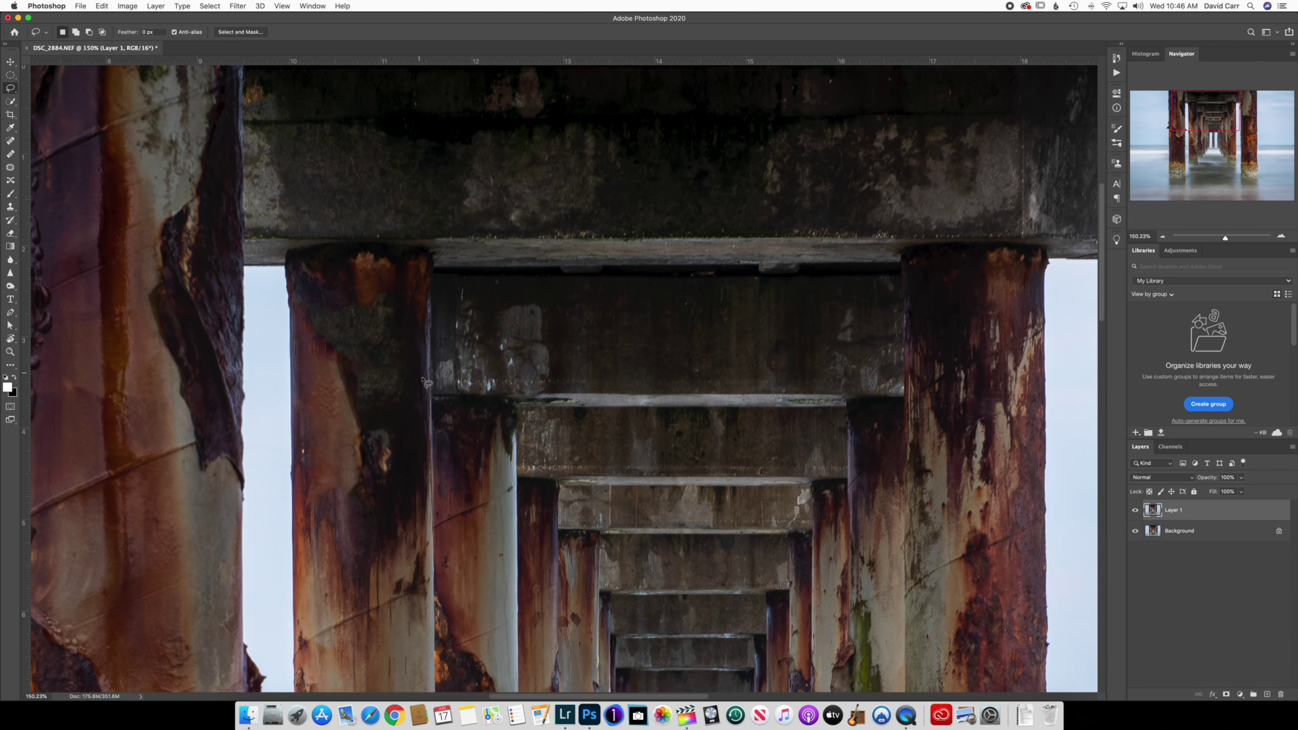
Step: Use the Patch tool to blend away the dark spot high on the left-centre pillar, then deselect
click(11, 169)
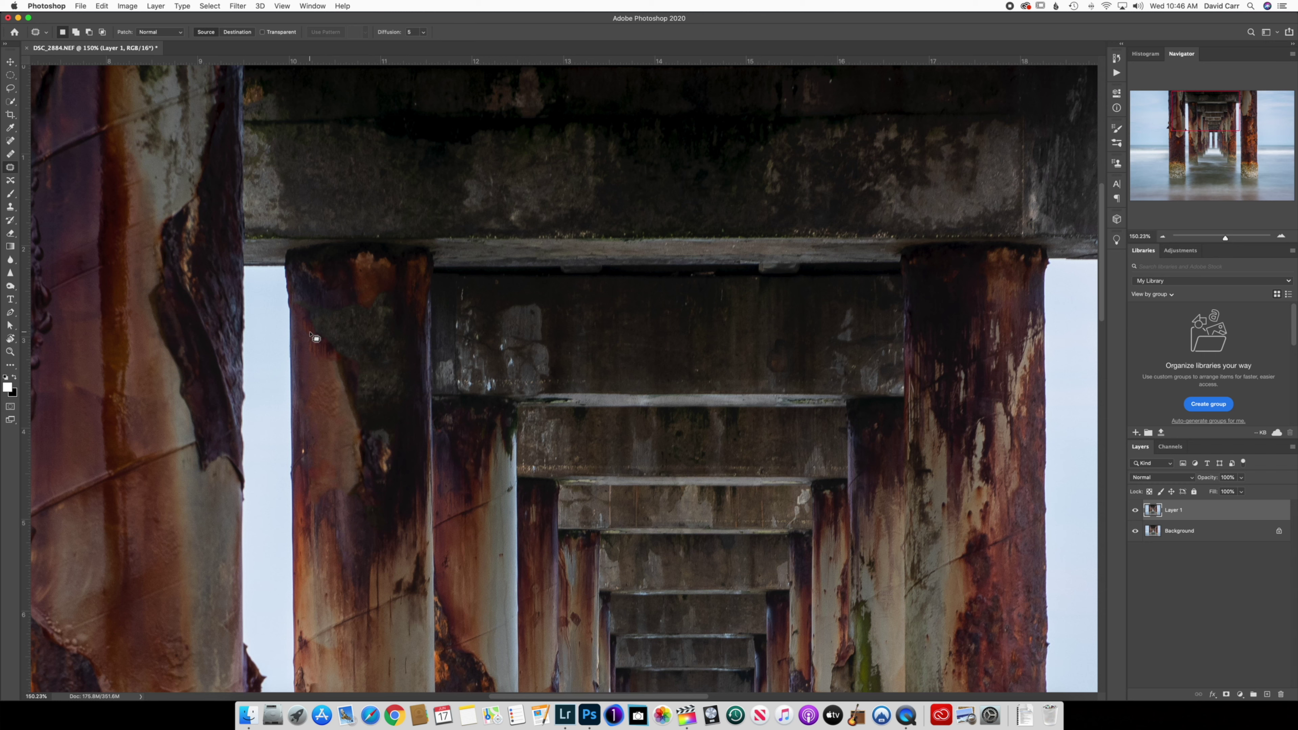
mouse_move(310, 335)
mouse_down()
mouse_move(338, 360)
mouse_move(358, 417)
mouse_move(399, 413)
mouse_move(413, 370)
mouse_move(393, 294)
mouse_move(373, 290)
mouse_move(333, 296)
mouse_move(311, 313)
mouse_move(308, 336)
mouse_move(986, 337)
mouse_move(972, 336)
mouse_up()
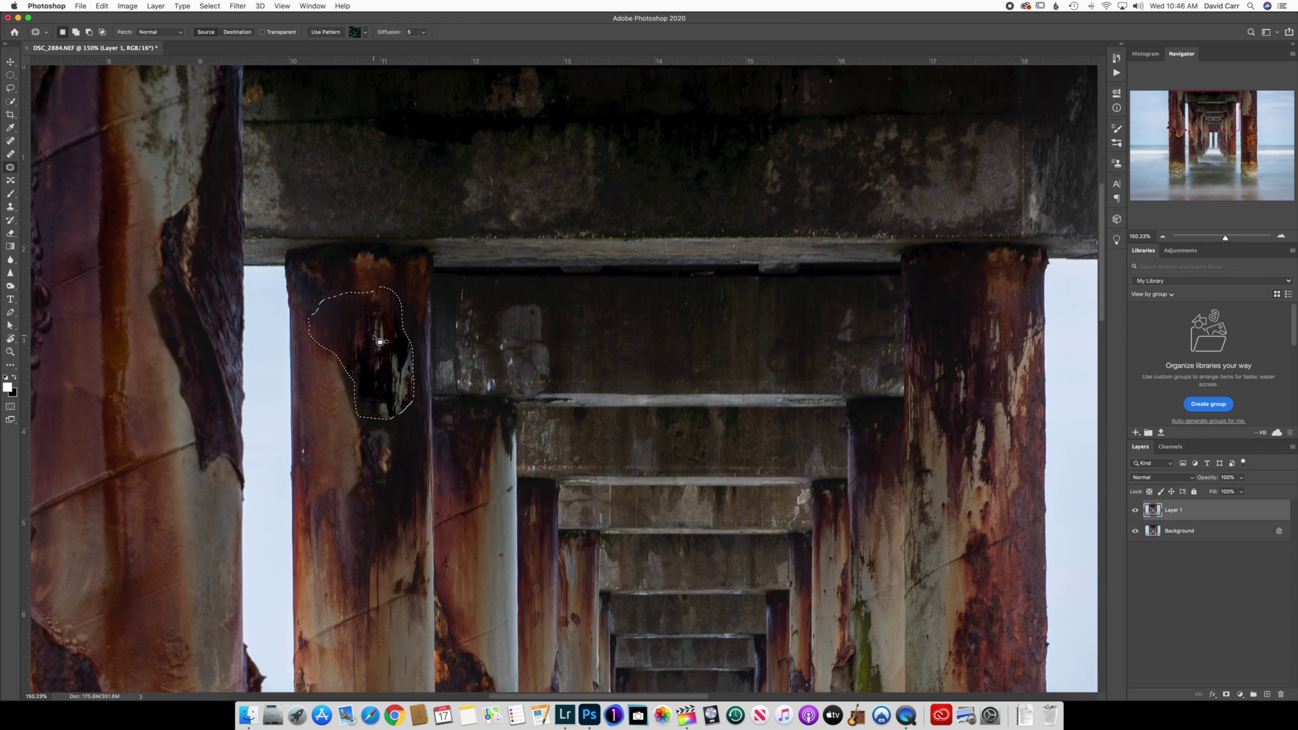
key(super+d)
click(369, 329)
mouse_move(369, 329)
mouse_down()
mouse_move(375, 363)
mouse_move(377, 313)
mouse_move(370, 327)
mouse_up()
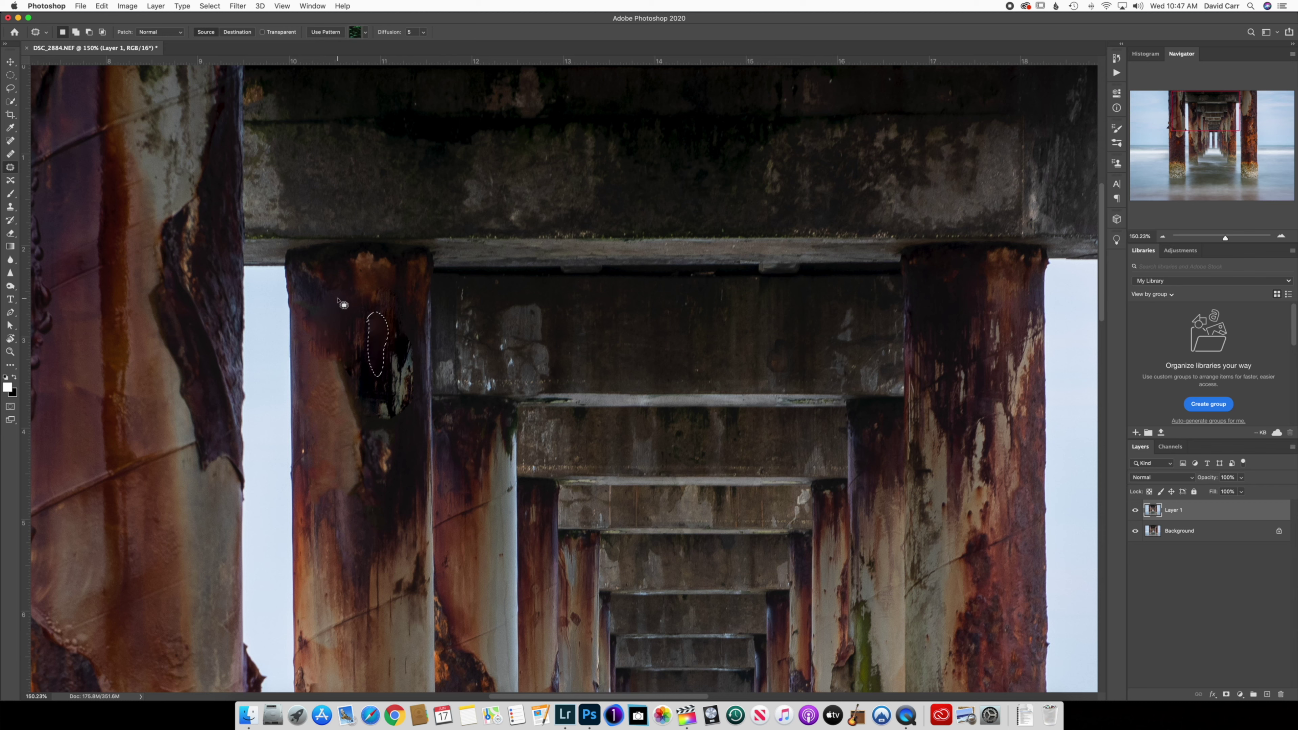
key(super+d)
mouse_move(402, 362)
mouse_down()
mouse_move(408, 337)
mouse_move(414, 386)
mouse_move(394, 415)
mouse_move(387, 348)
mouse_move(401, 361)
mouse_move(368, 364)
mouse_move(369, 349)
mouse_move(401, 490)
mouse_move(362, 522)
mouse_up()
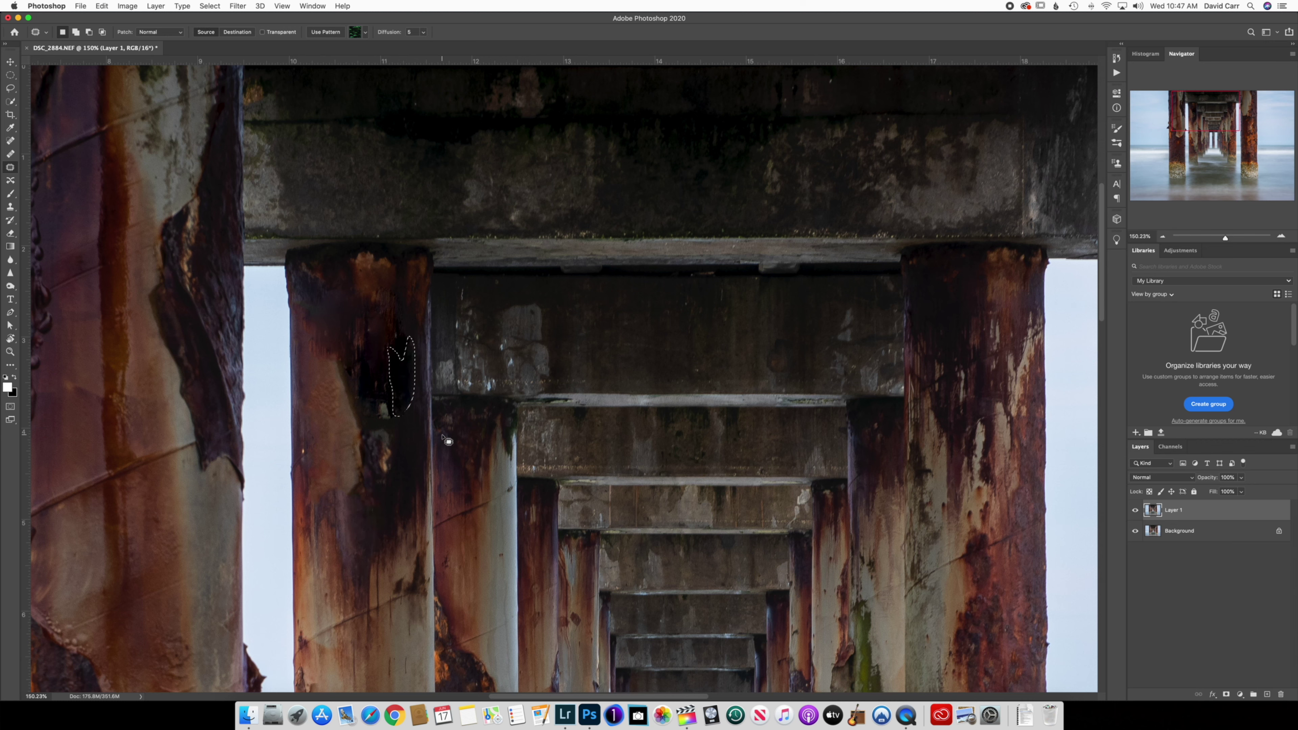
key(super+d)
Step: Fit the whole pier photo in the window and pick the Content-Aware Spot Healing Brush
scroll(685, 386, down, 3)
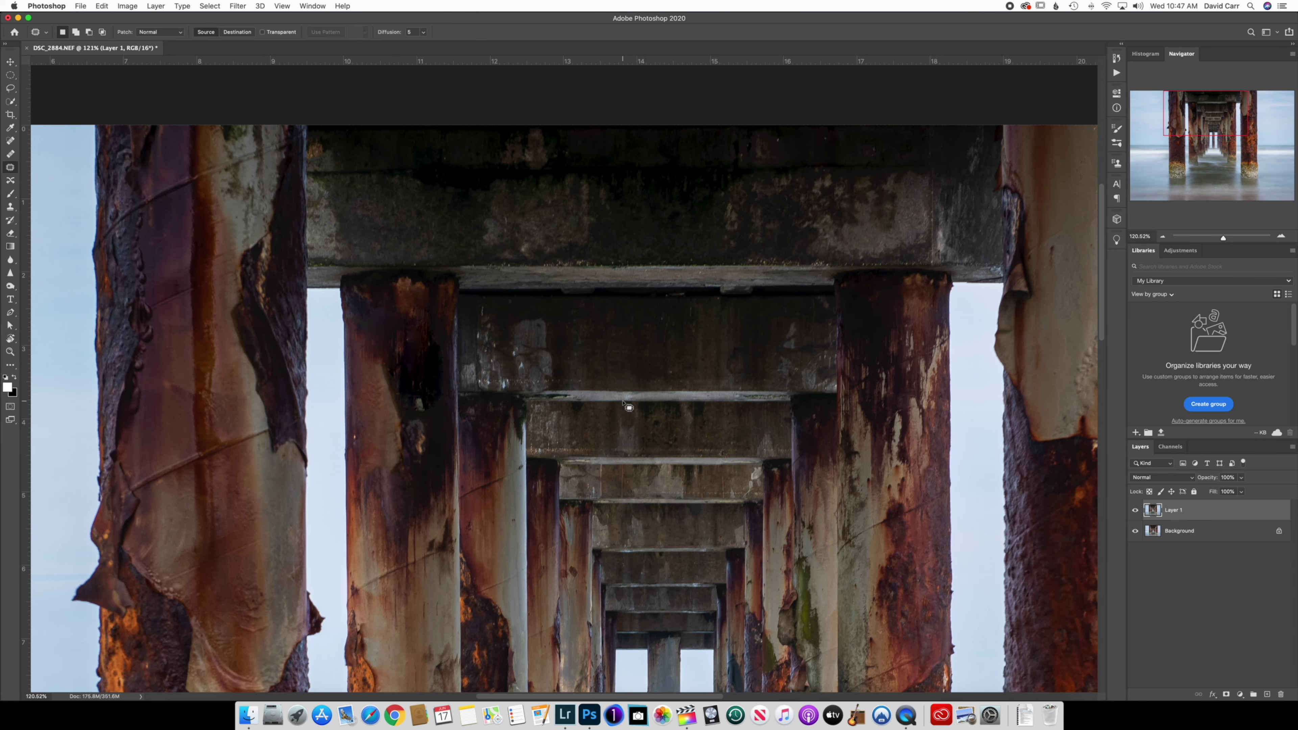
scroll(623, 402, down, 5)
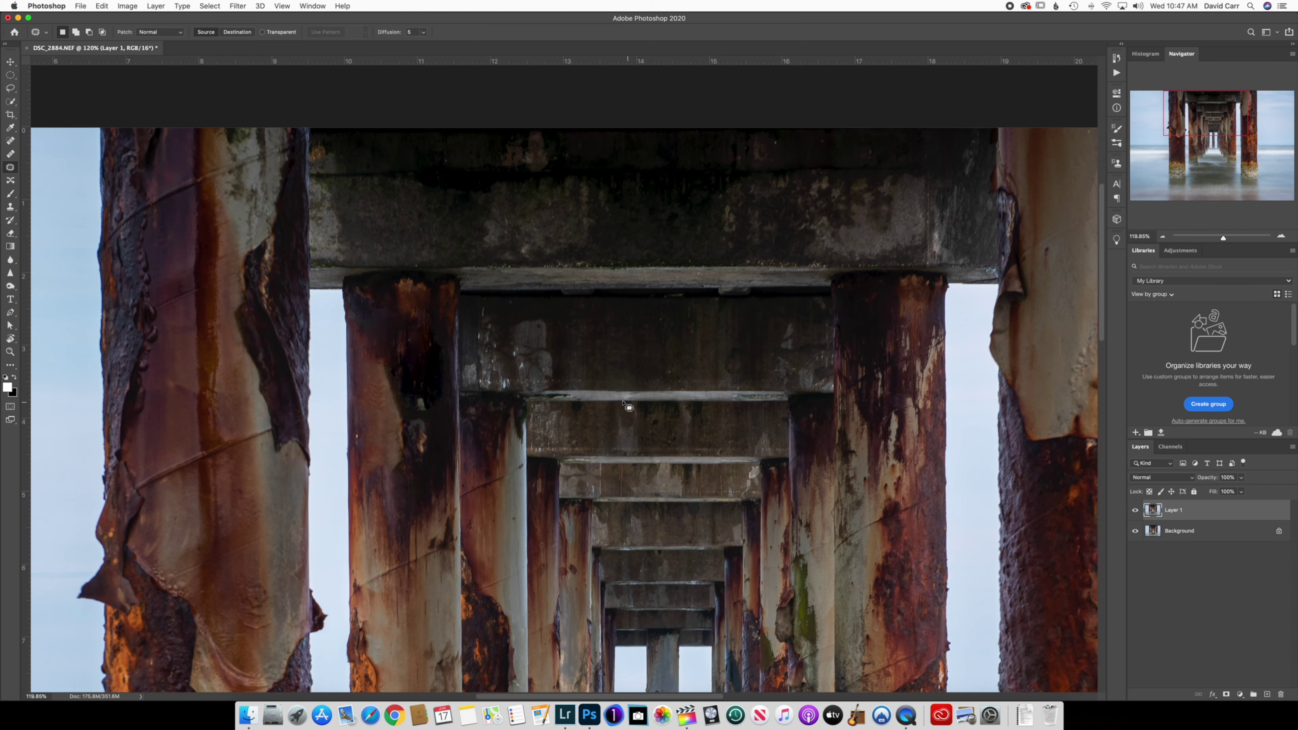
scroll(623, 403, down, 2)
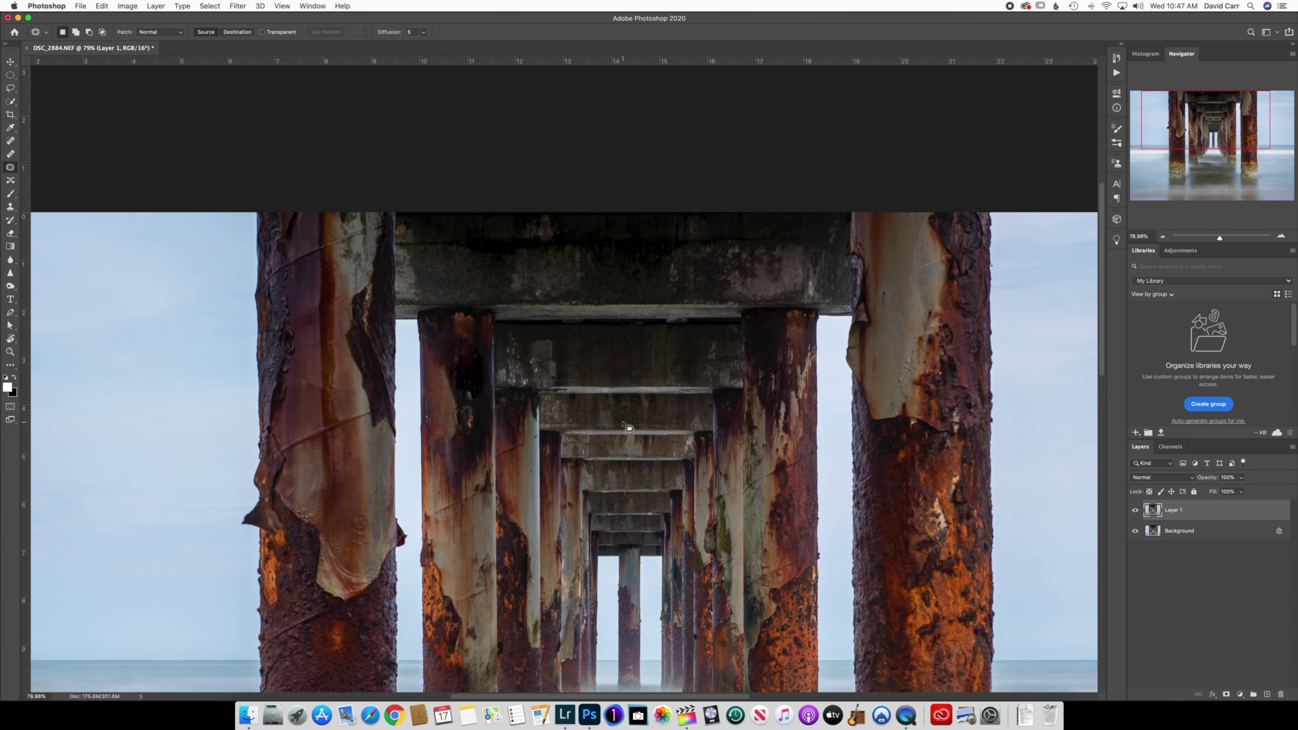
key(super+0)
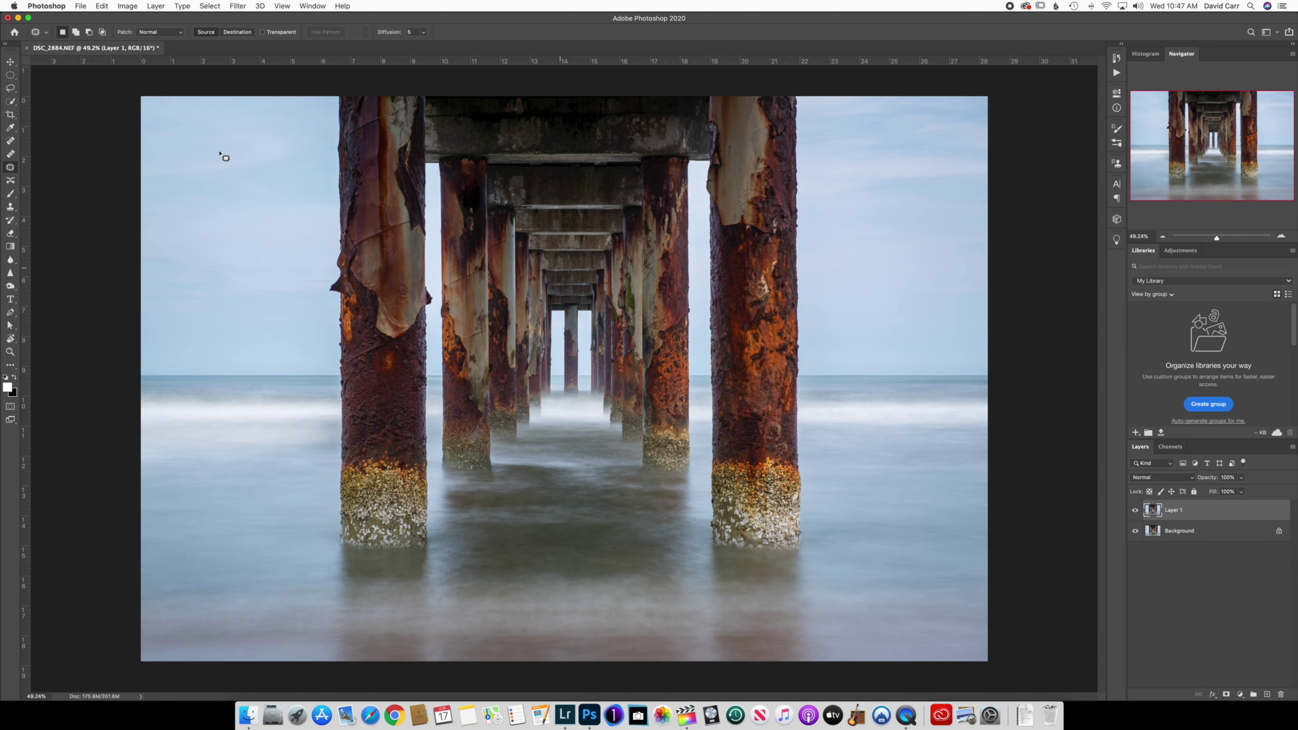
click(10, 141)
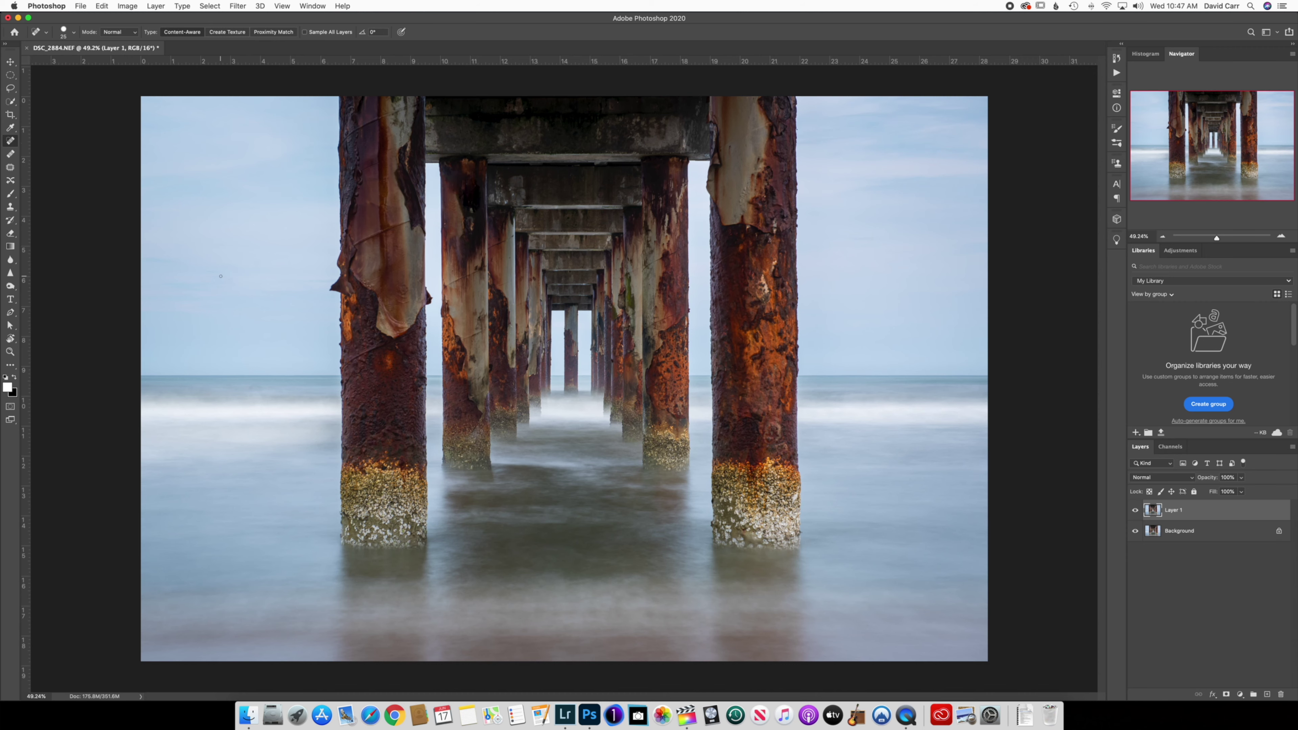
Step: Set the healing brush to size 10 and heal a bright speck, streak and speck near the pillar
key(bracketright)
key(bracketleft)
scroll(481, 240, up, 3)
scroll(460, 154, up, 4)
key(bracketleft)
key(bracketleft)
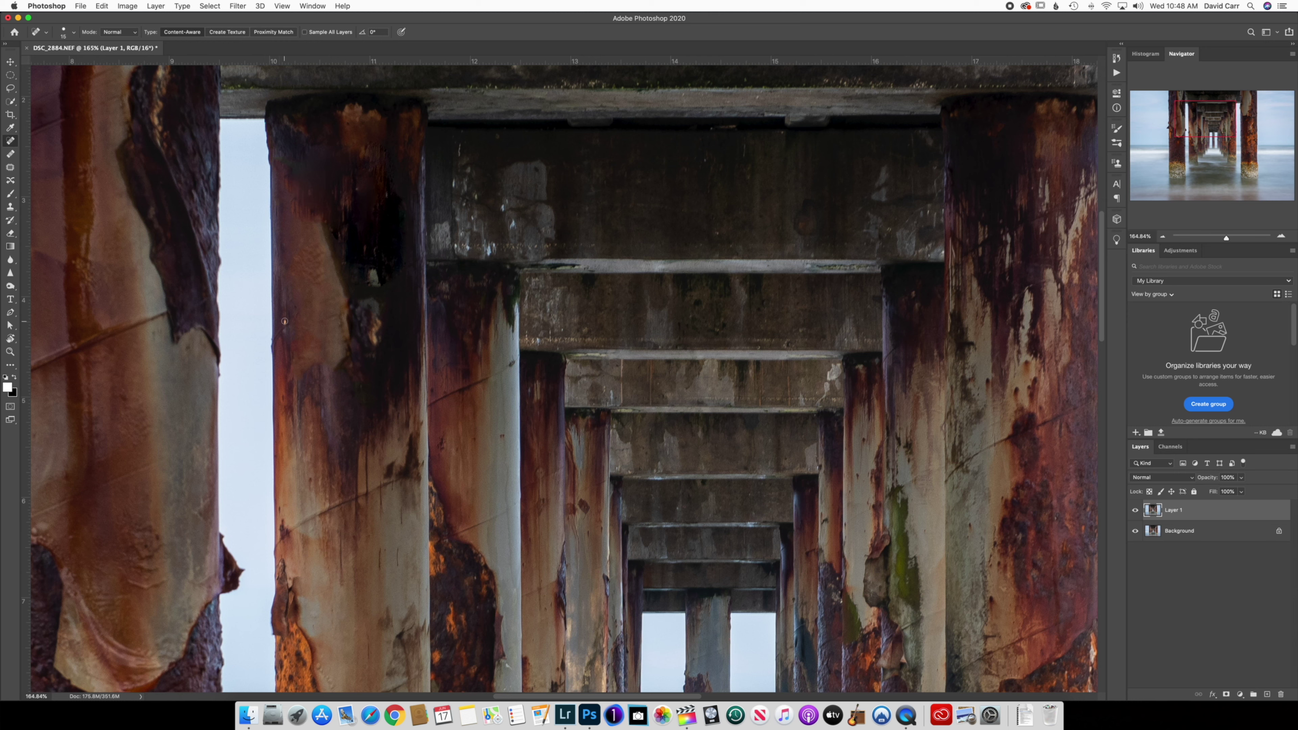
click(285, 320)
drag(461, 144, 460, 154)
click(503, 207)
Step: Heal two blemishes and a faint light streak on the concrete beam further right
scroll(660, 327, up, 5)
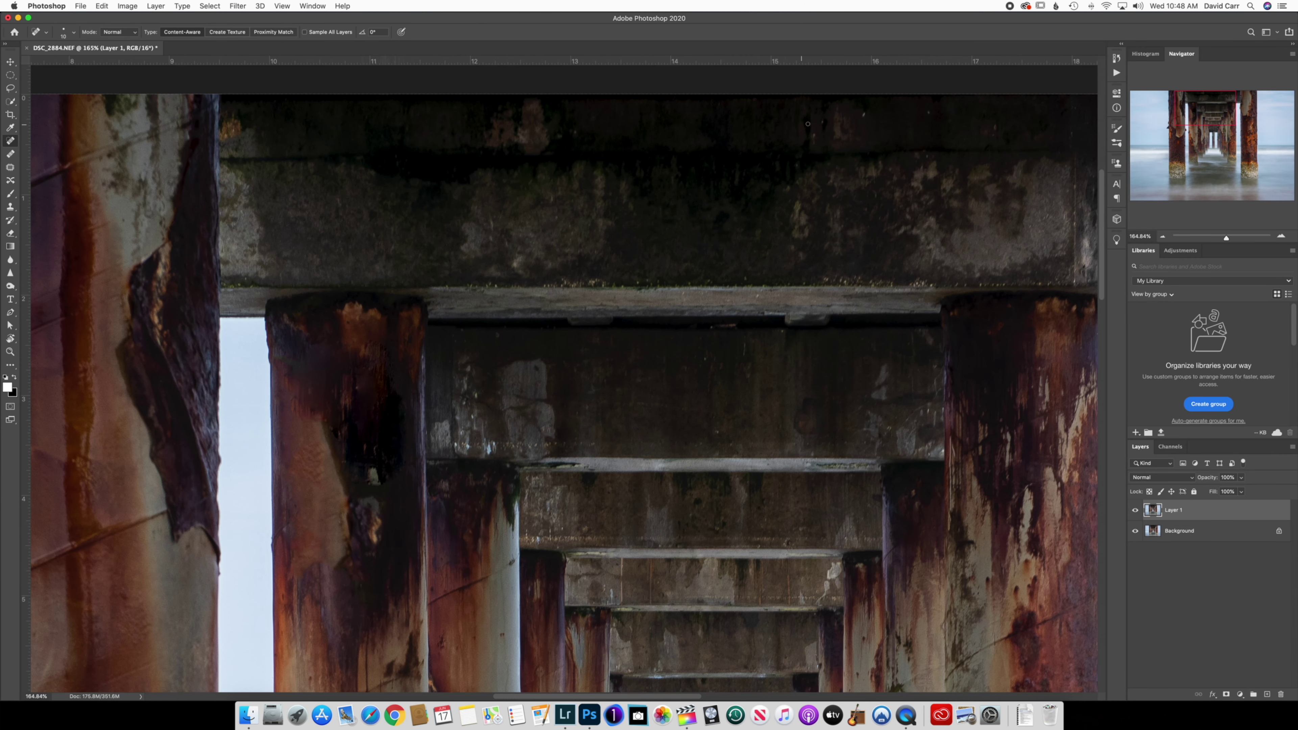
scroll(884, 213, right, 3)
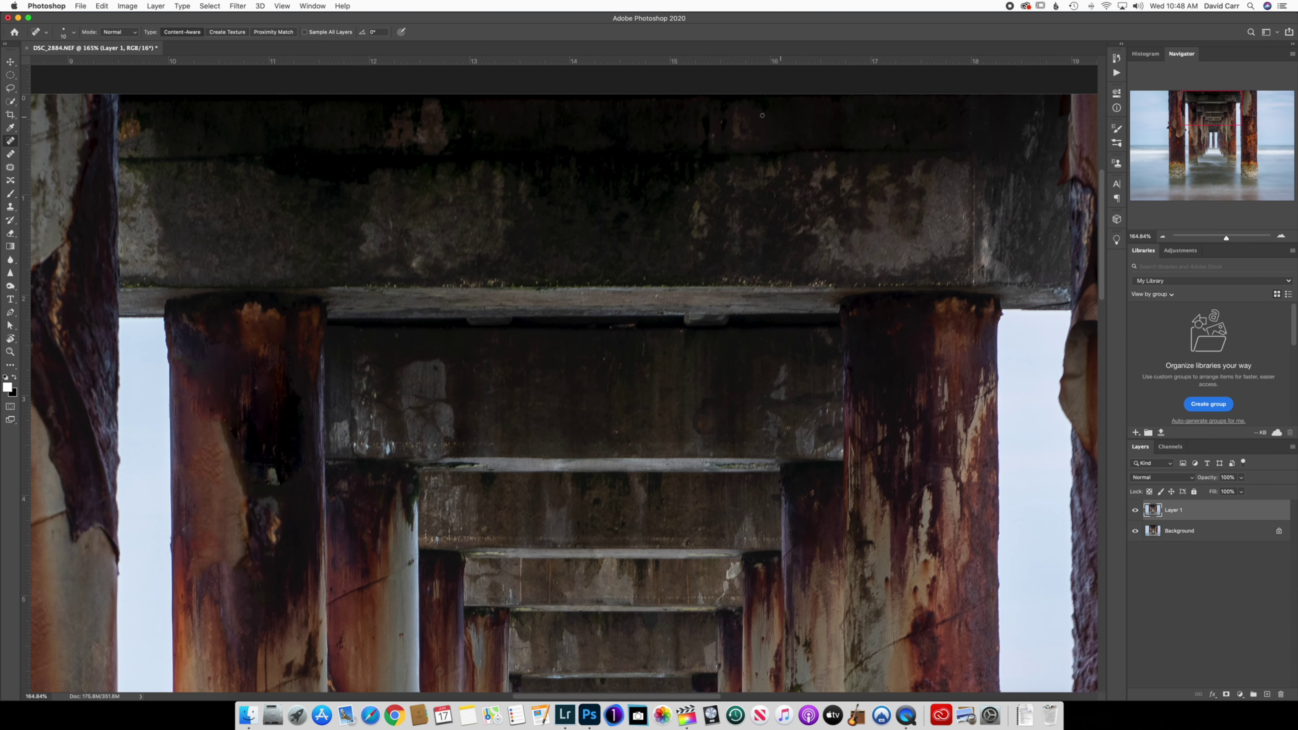
click(714, 135)
click(895, 125)
drag(644, 345, 644, 361)
scroll(708, 448, down, 10)
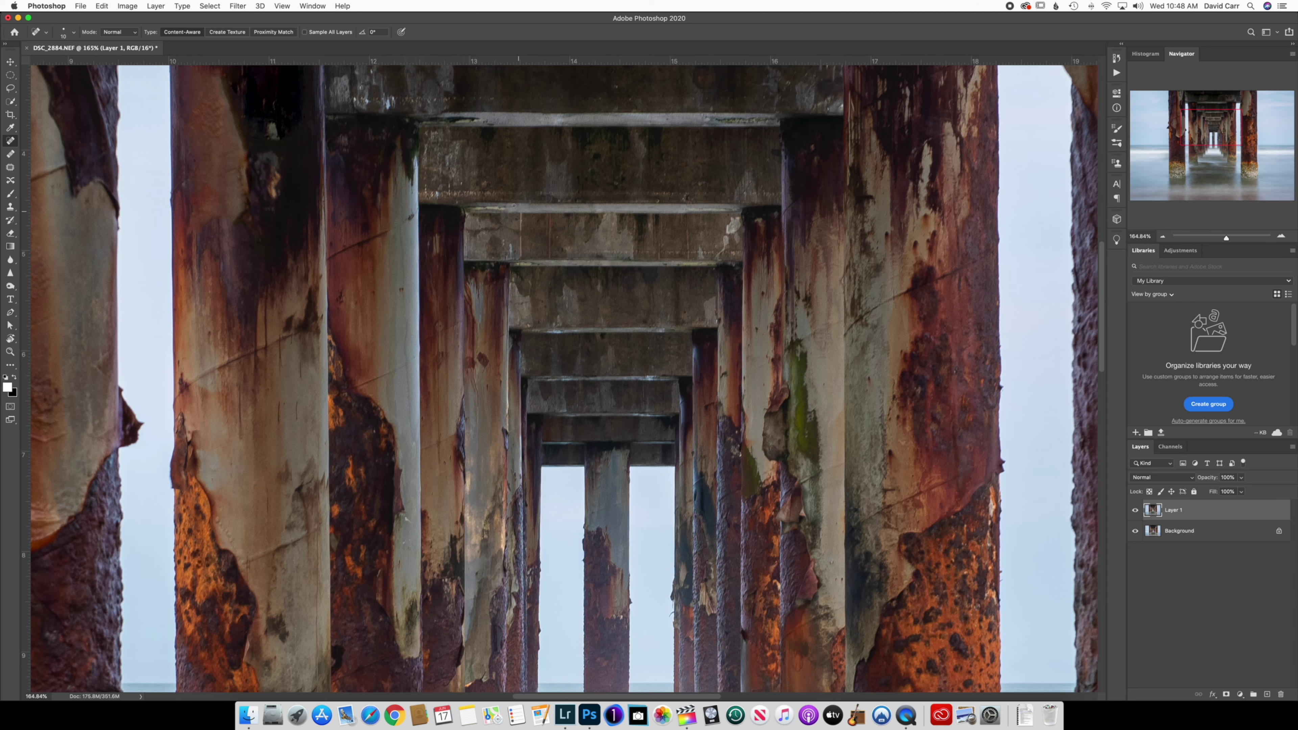
Step: Heal the dark speck beside the post's edge
scroll(820, 348, right, 5)
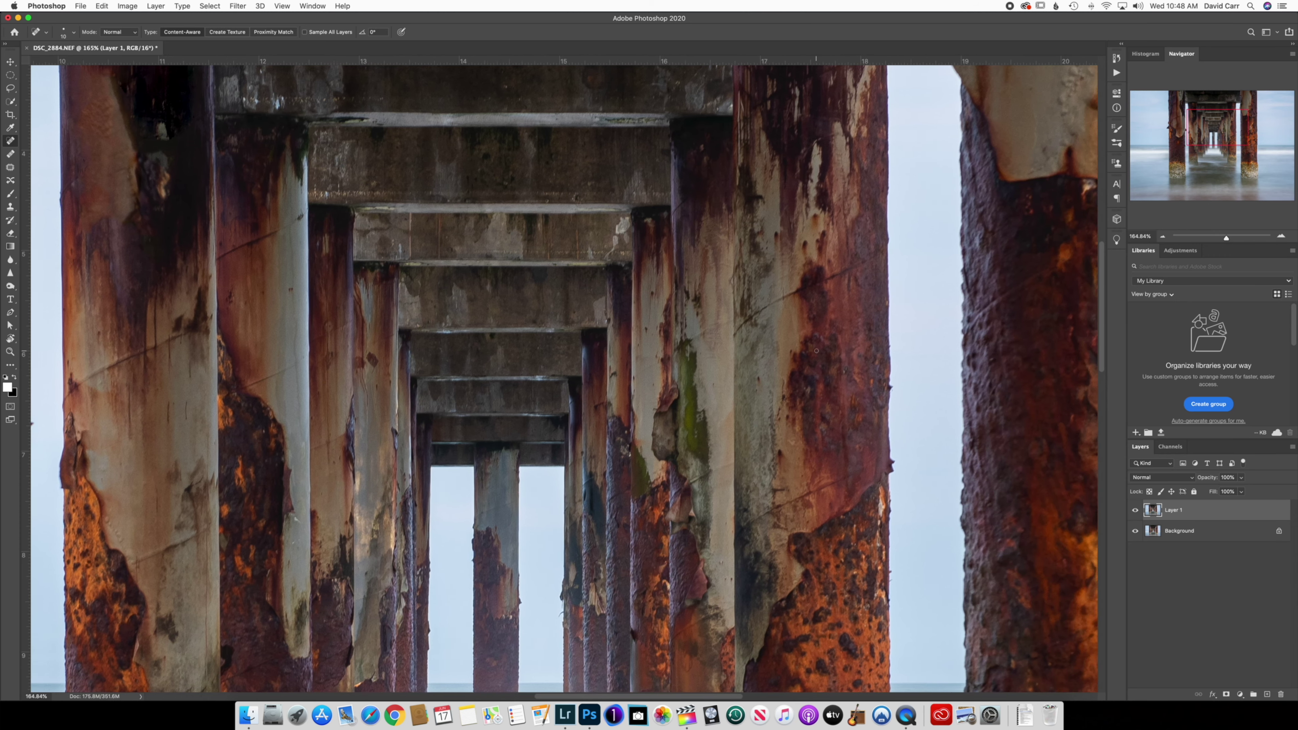
scroll(820, 348, right, 5)
scroll(820, 348, up, 10)
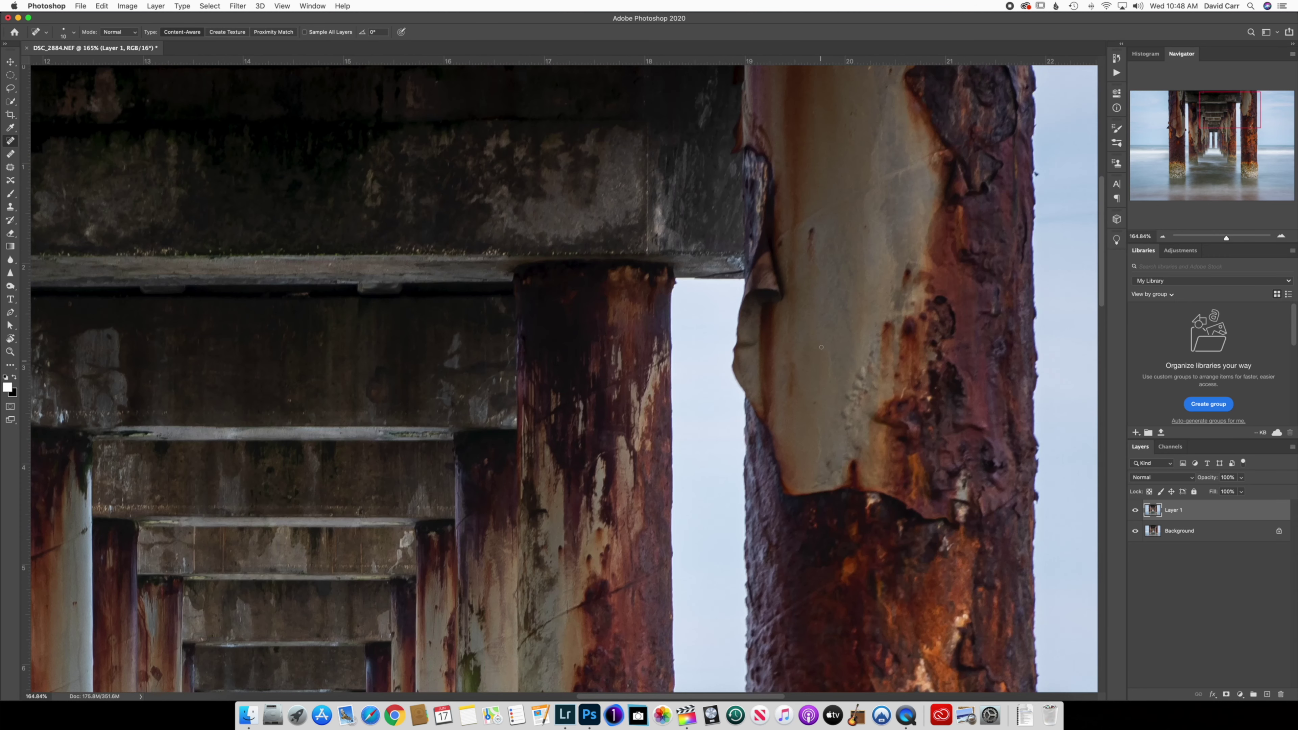
scroll(821, 346, up, 5)
scroll(821, 347, right, 4)
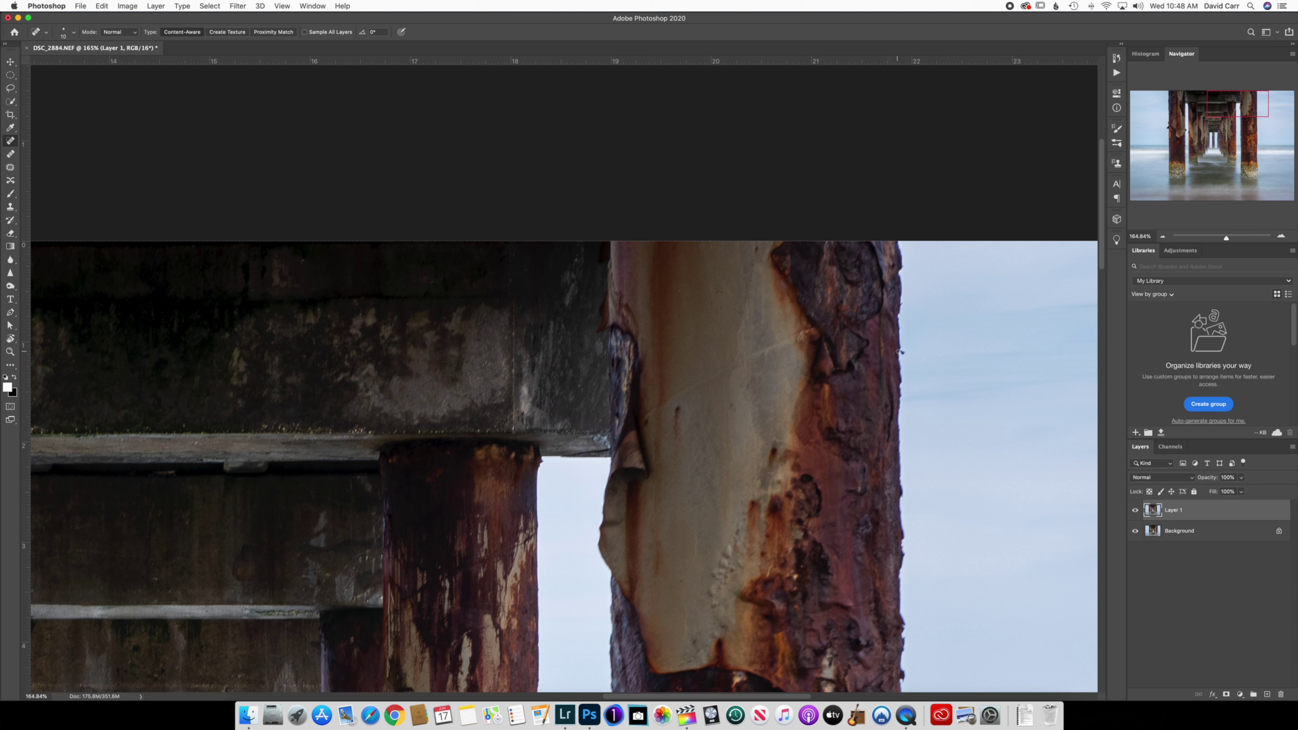
click(901, 353)
Step: Heal the leftover light speck on the pier with a temporarily enlarged brush
scroll(899, 310, down, 10)
scroll(546, 336, down, 2)
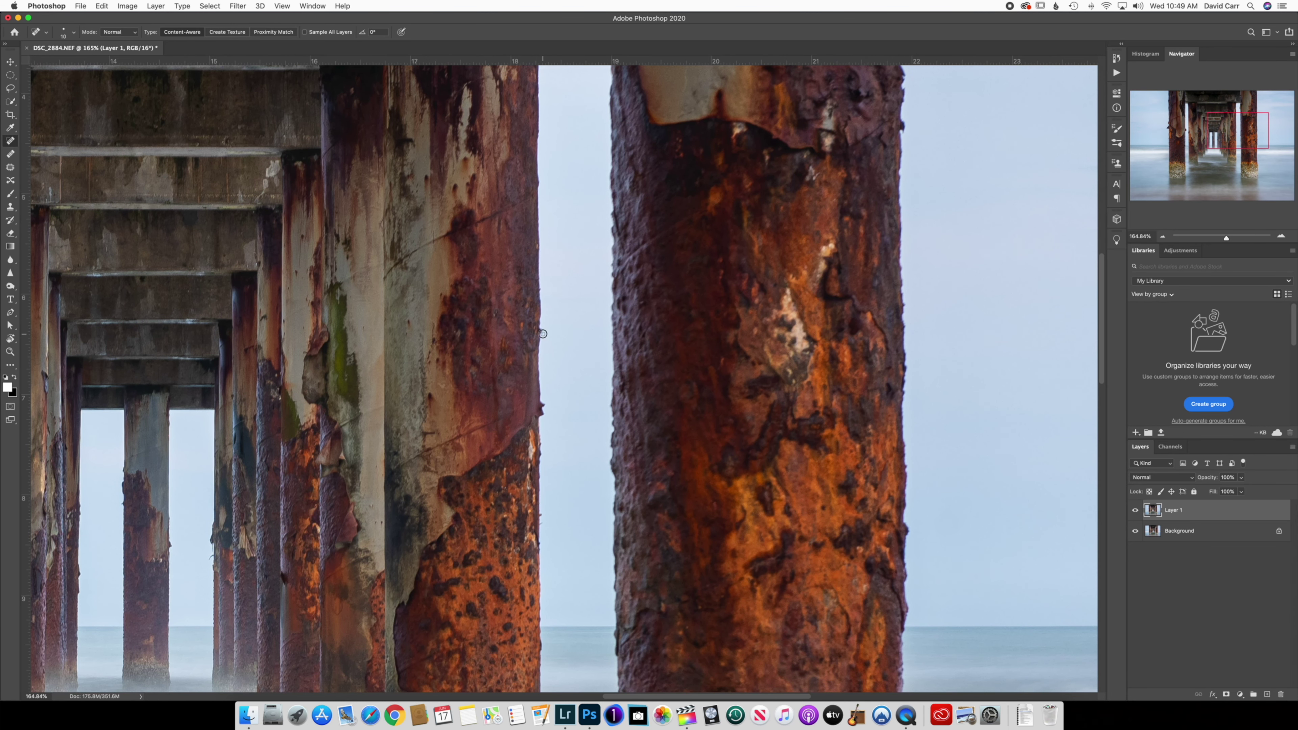
scroll(741, 276, down, 3)
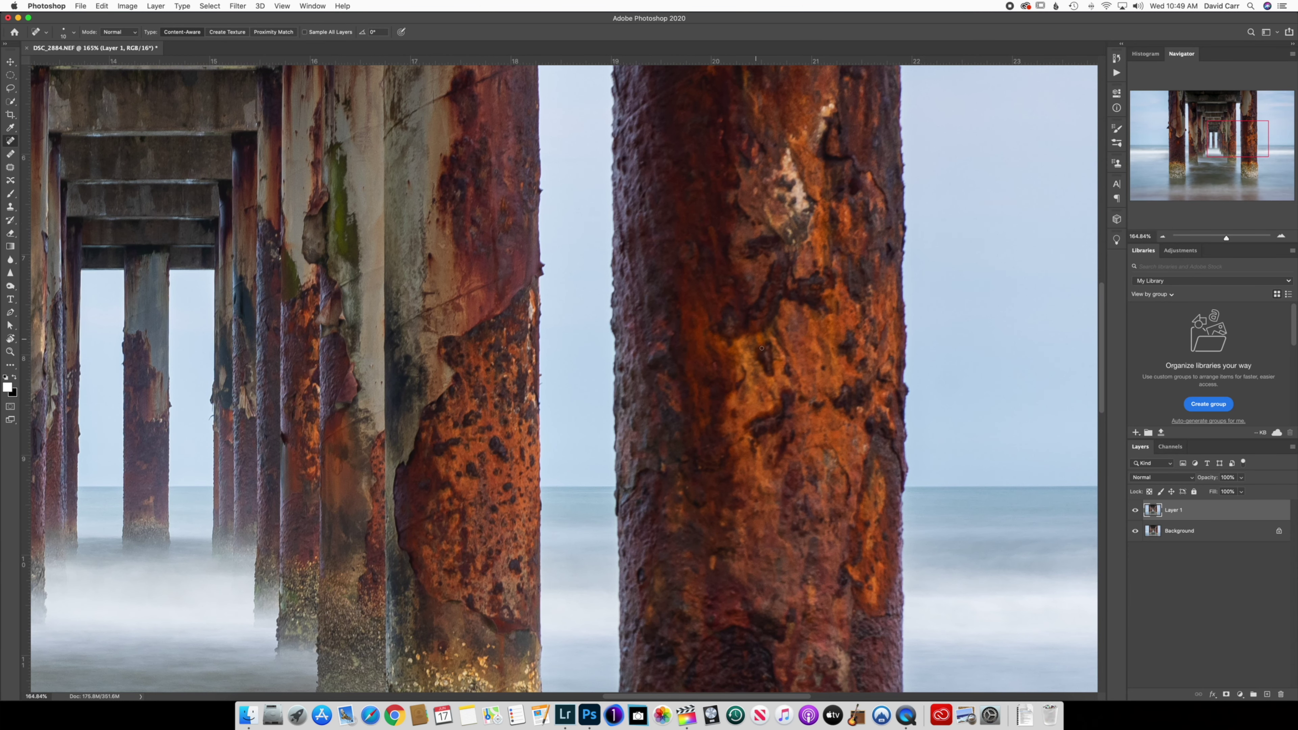
scroll(760, 347, down, 2)
scroll(701, 368, down, 10)
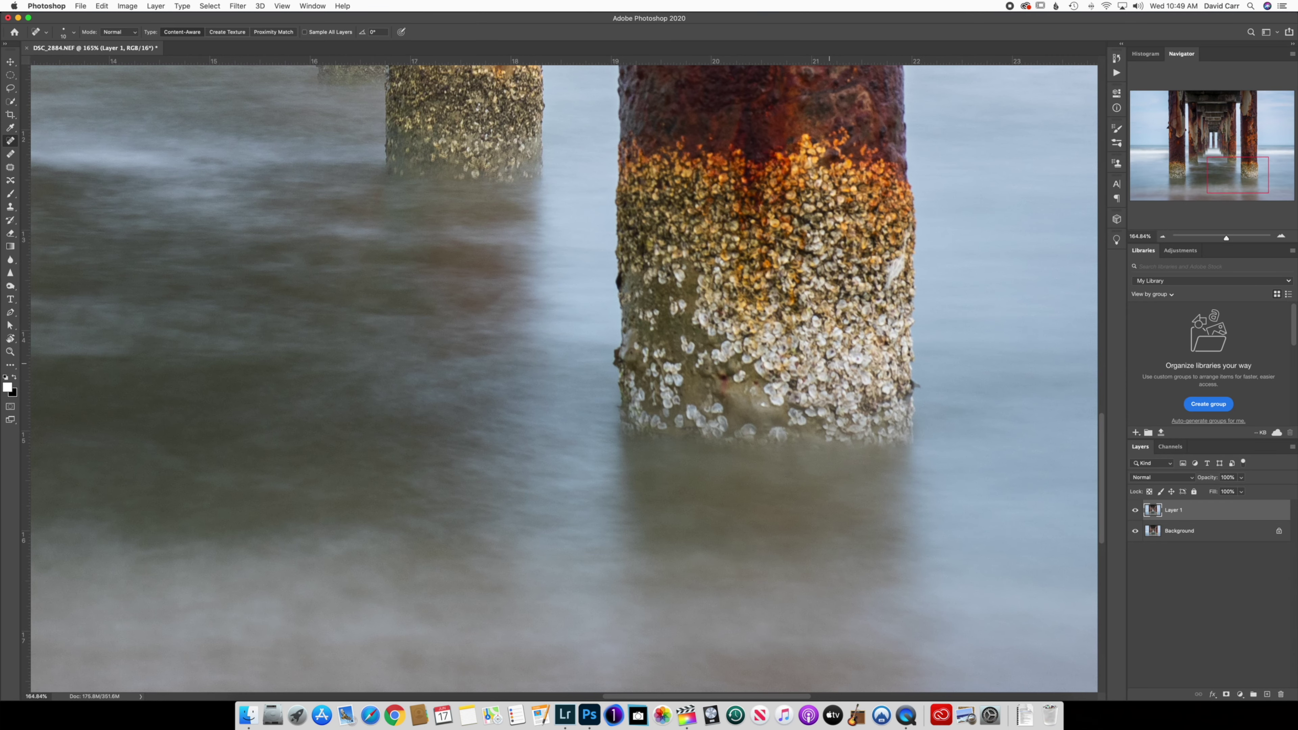
scroll(829, 364, down, 2)
scroll(829, 363, down, 5)
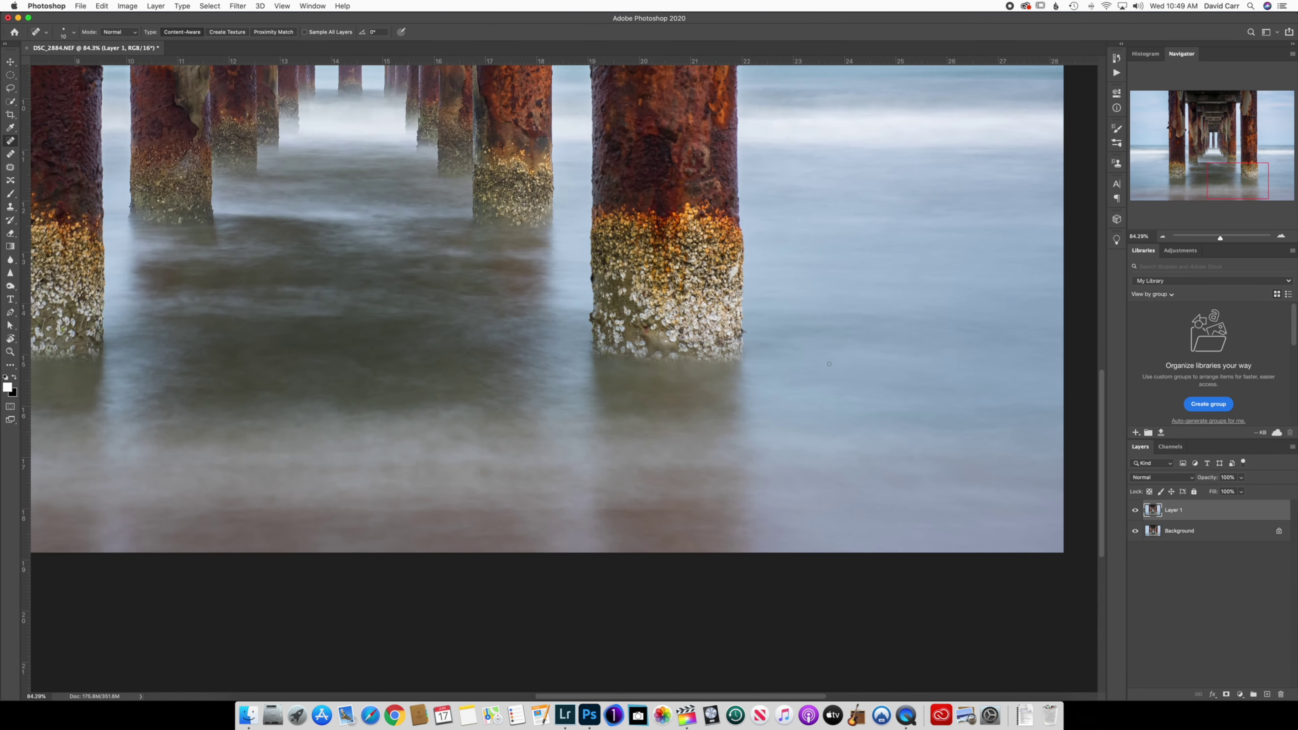
scroll(829, 363, down, 4)
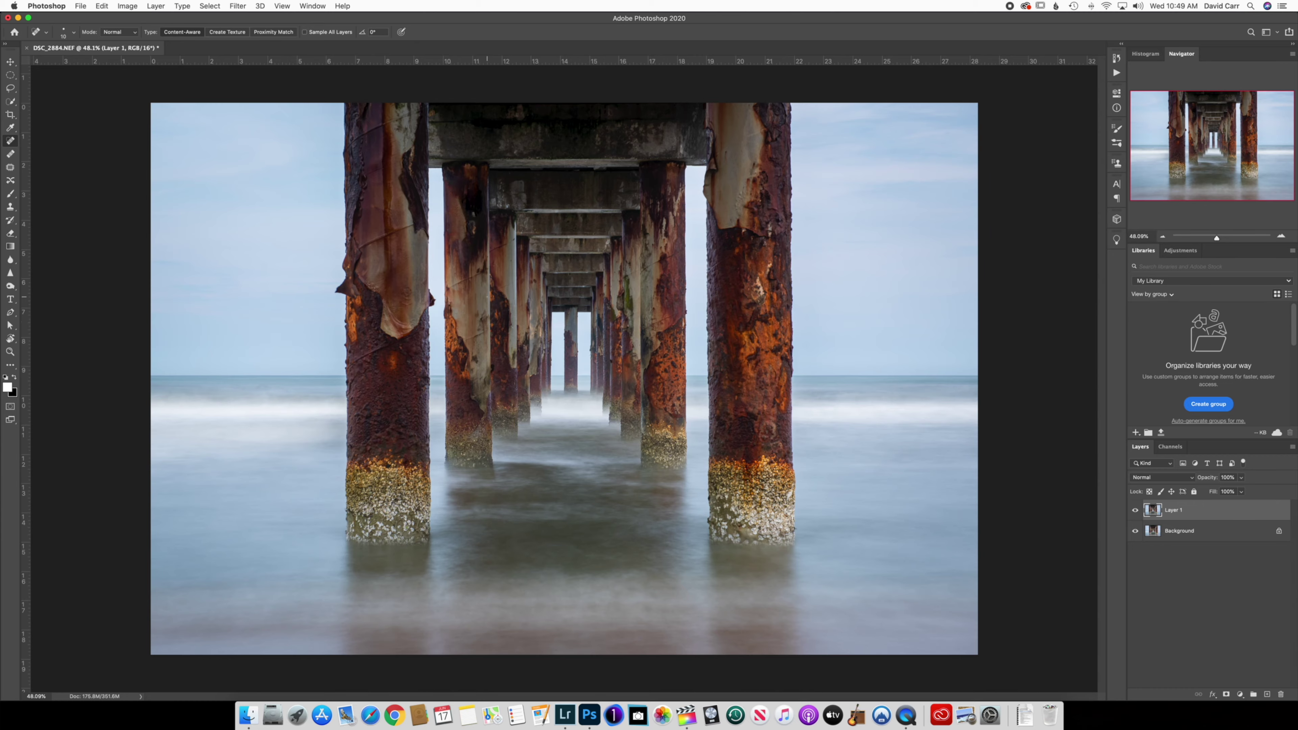
scroll(465, 232, up, 4)
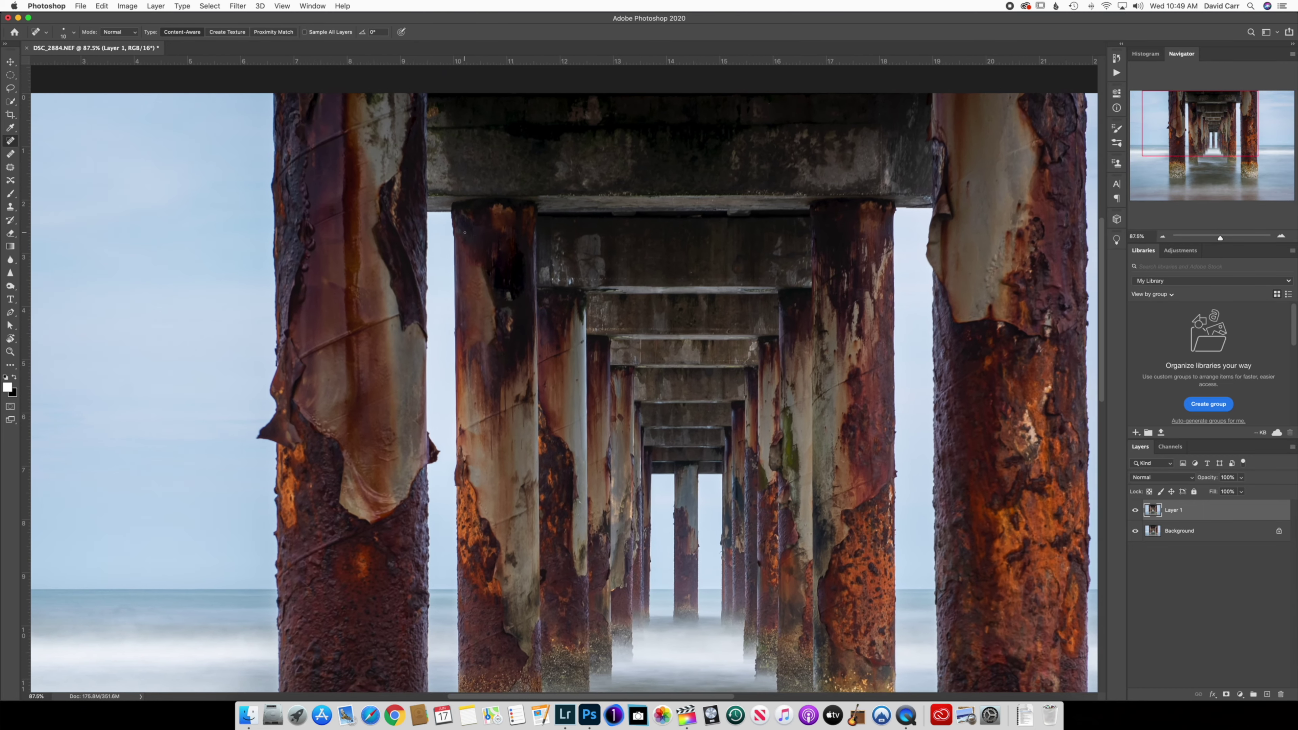
scroll(464, 232, up, 3)
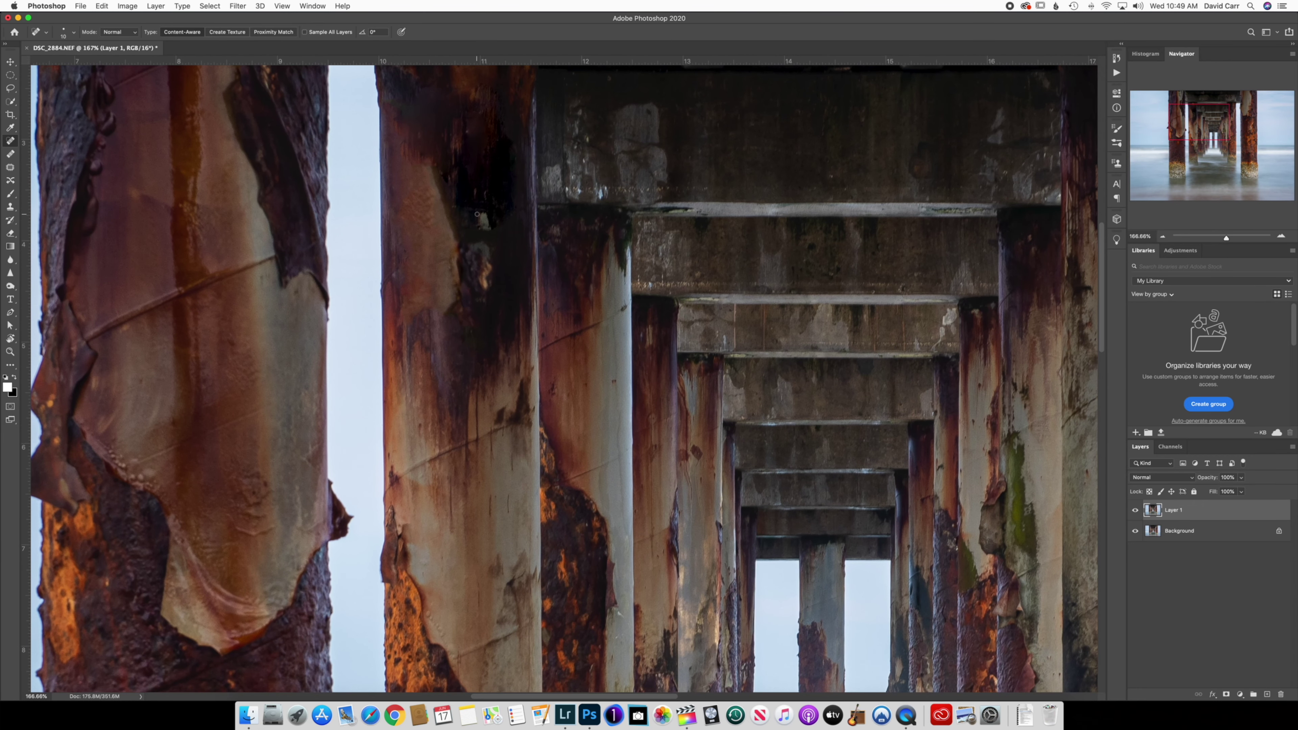
key(bracketright)
key(bracketright)
key(bracketright)
click(483, 224)
key(bracketleft)
key(bracketleft)
Step: Zoom back out to view the whole cleaned pier
scroll(874, 286, down, 10)
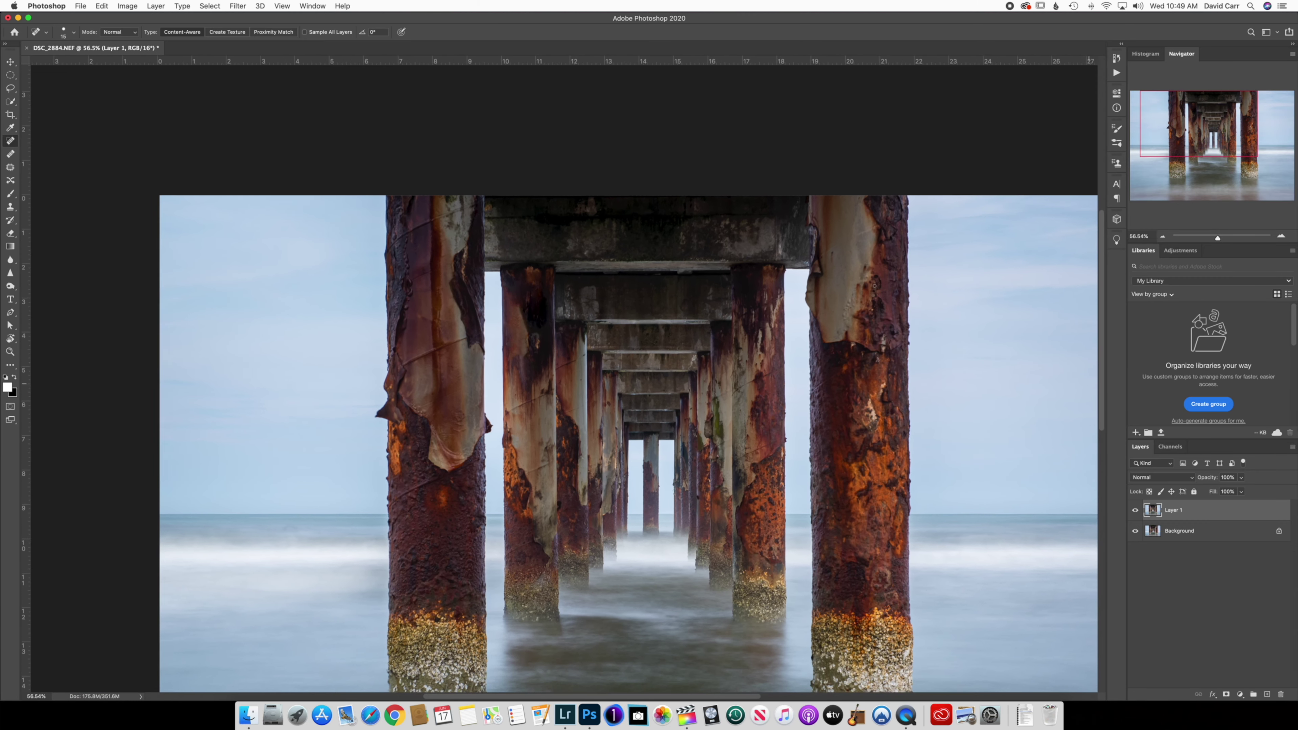
scroll(875, 286, down, 1)
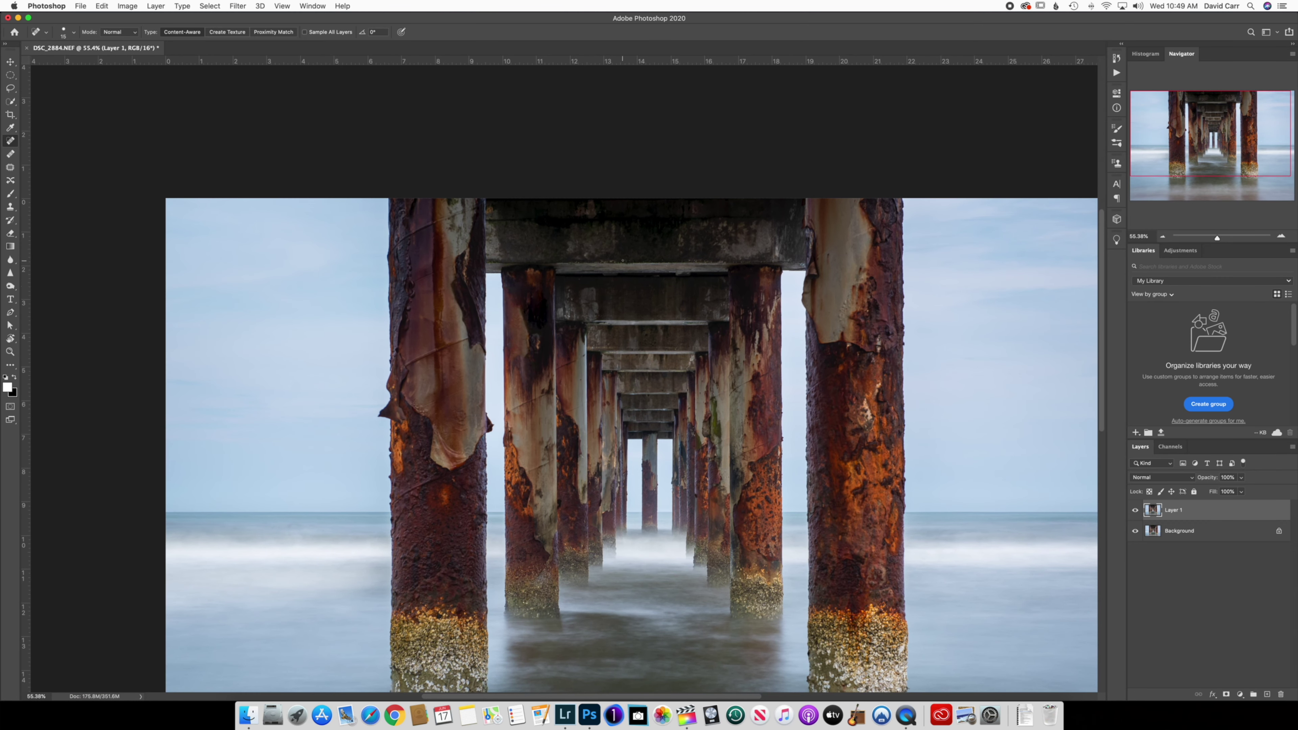
scroll(703, 351, down, 5)
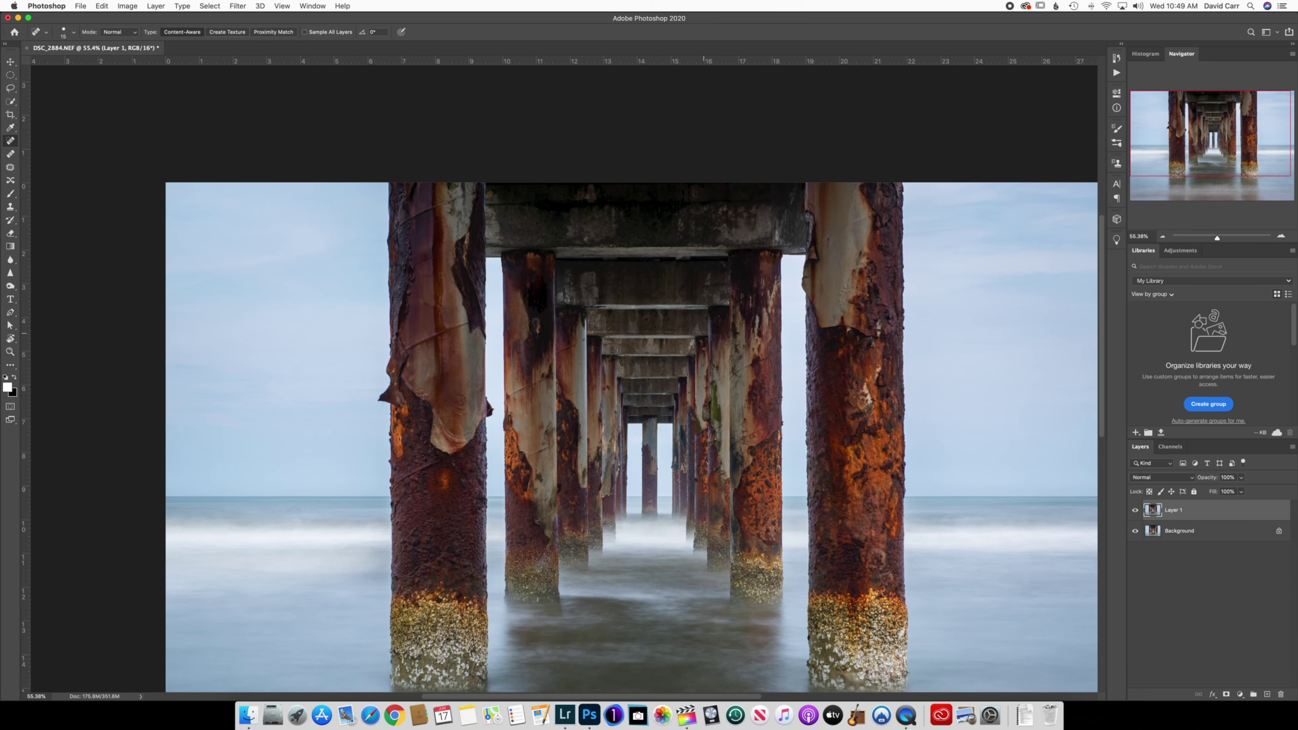
scroll(703, 351, down, 1)
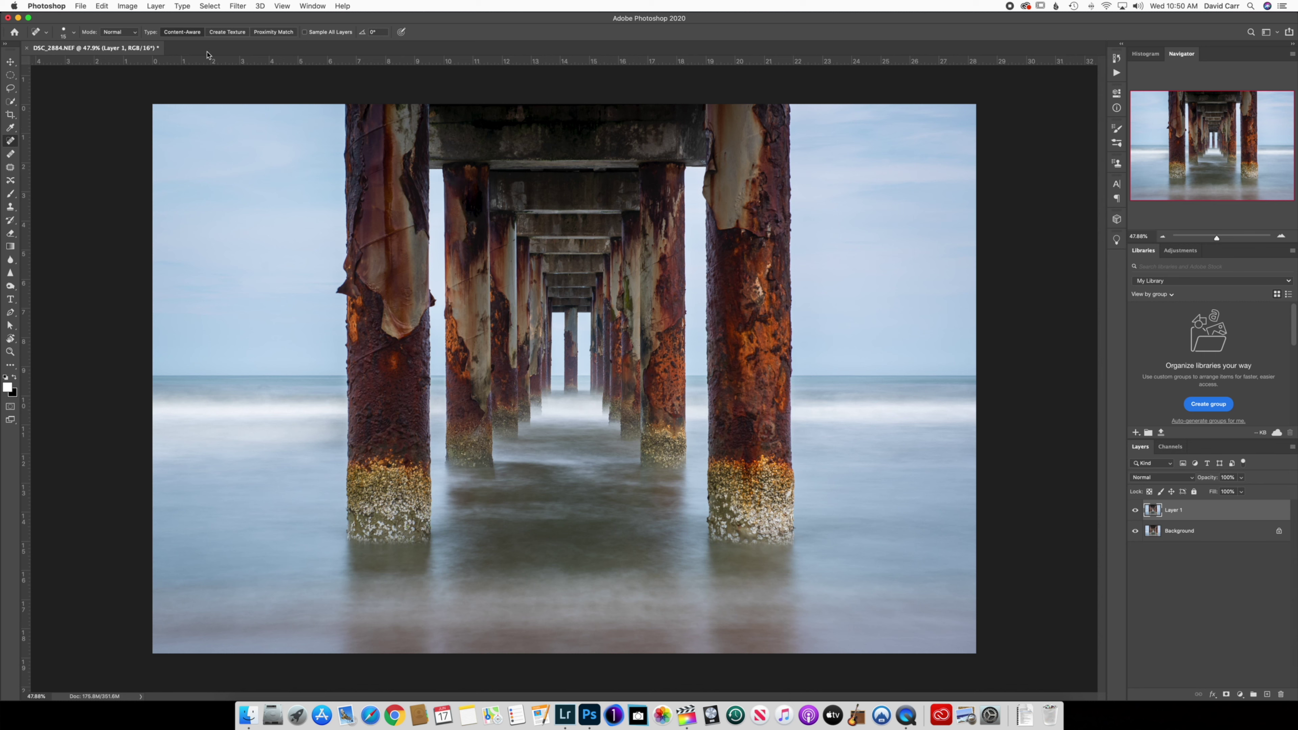
Step: Open Unsharp Mask, preview it on the pillar edges and barnacles, and lower Amount to 87%
click(231, 6)
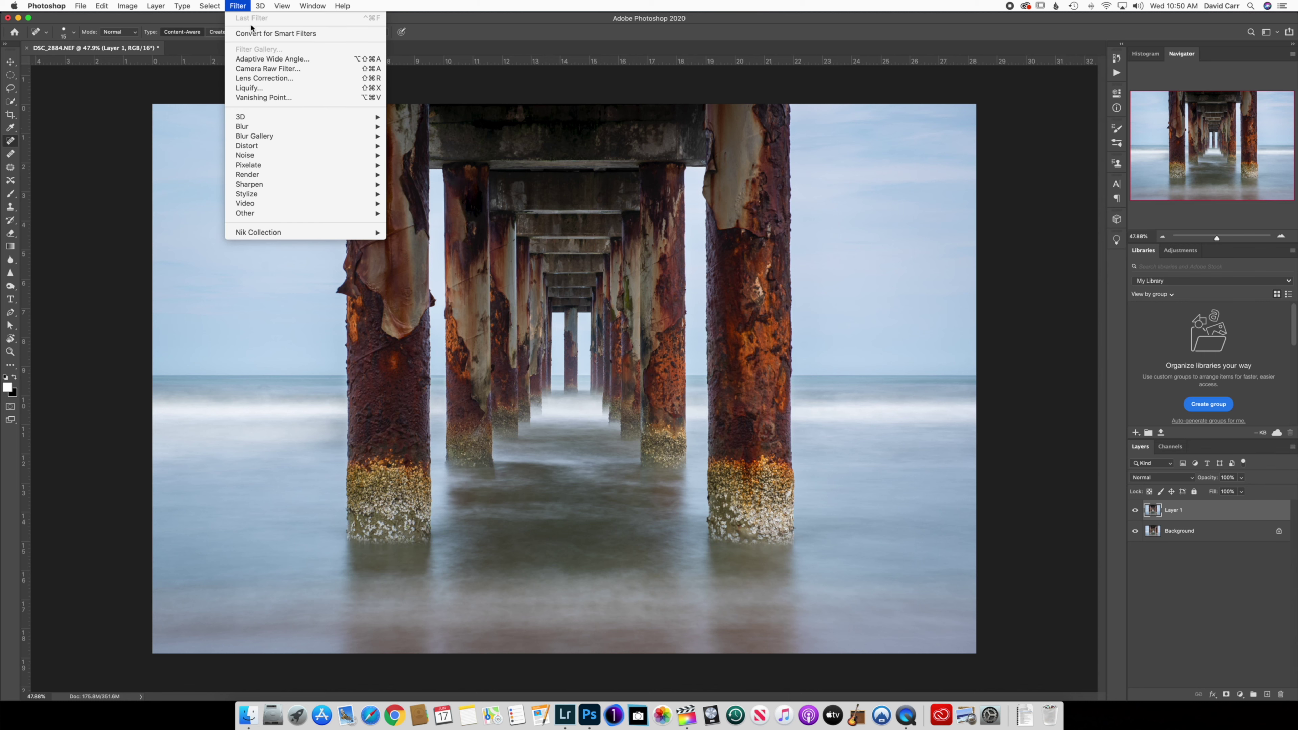
mouse_move(287, 185)
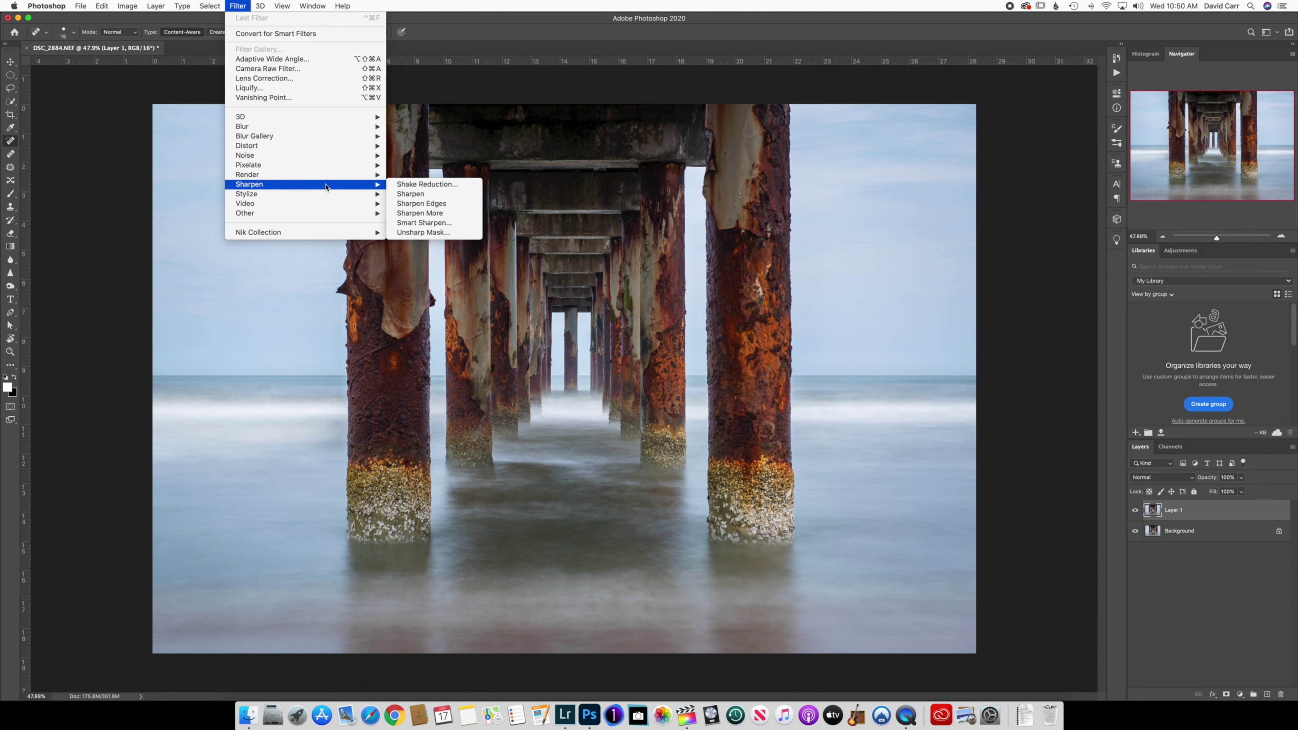
click(419, 233)
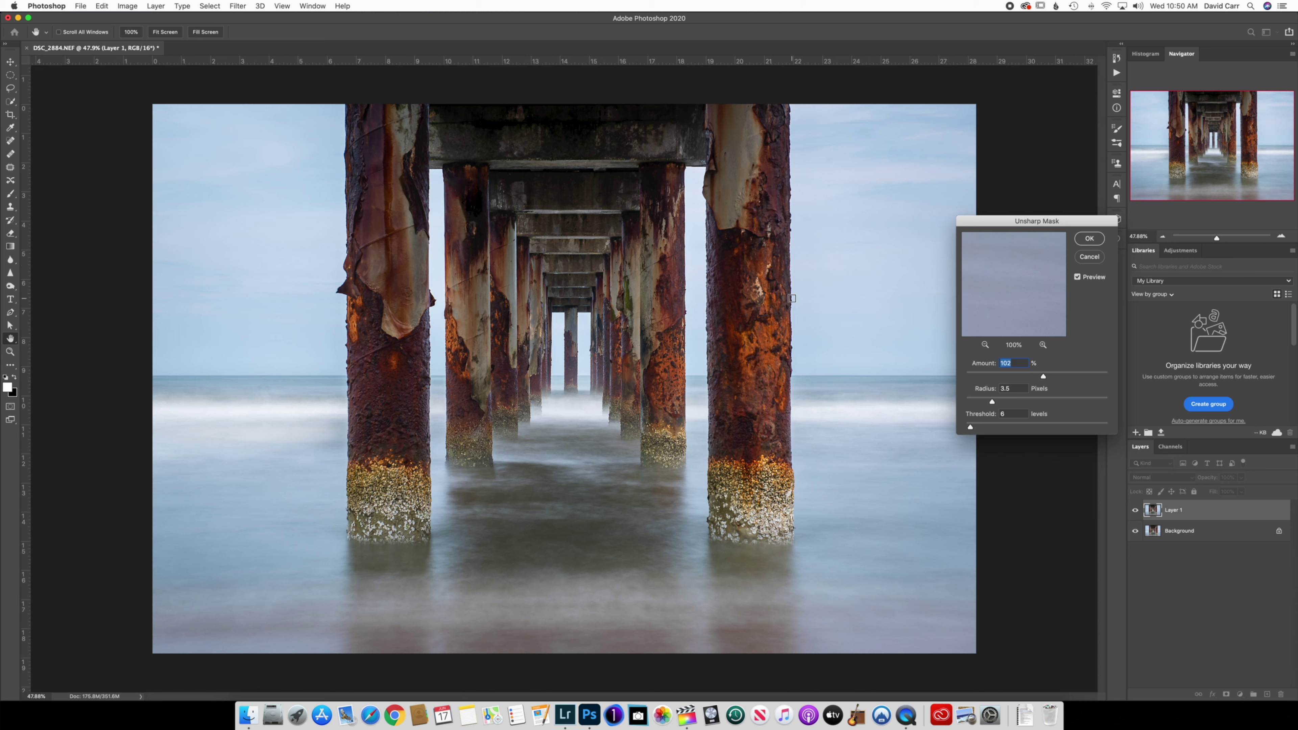
click(706, 304)
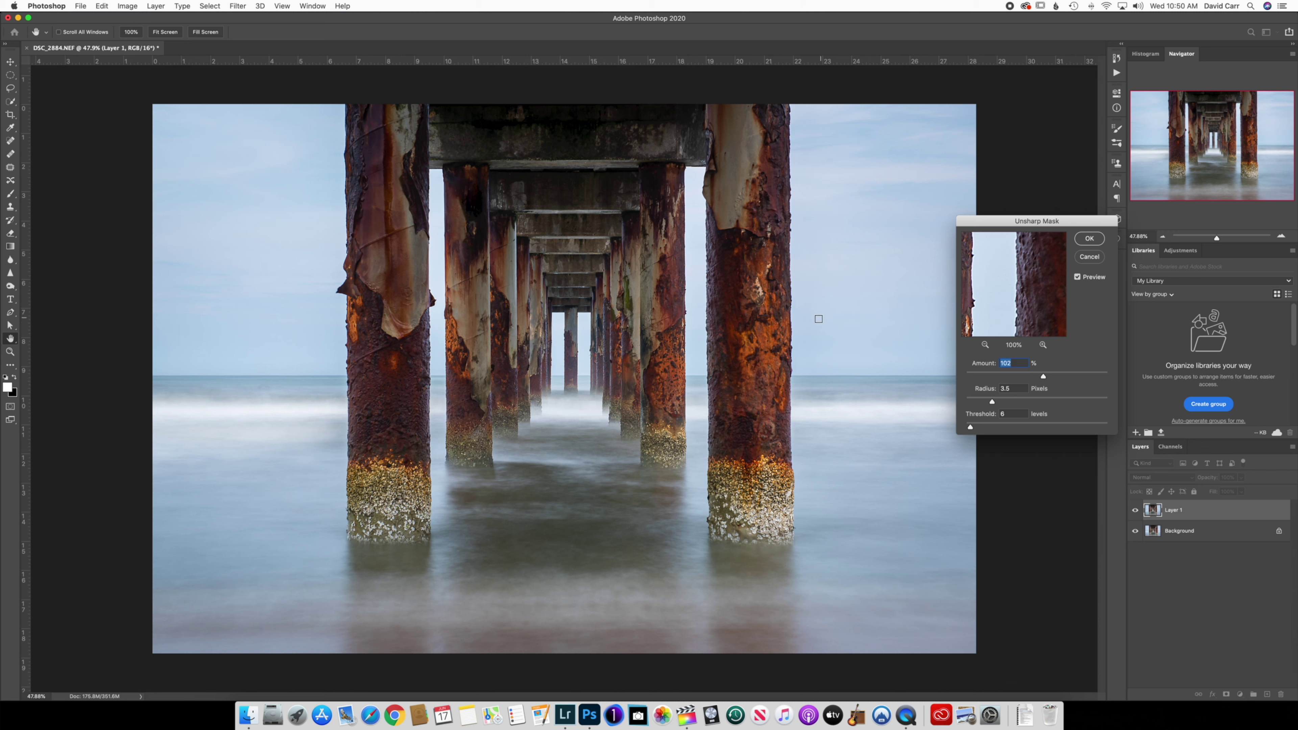
click(791, 324)
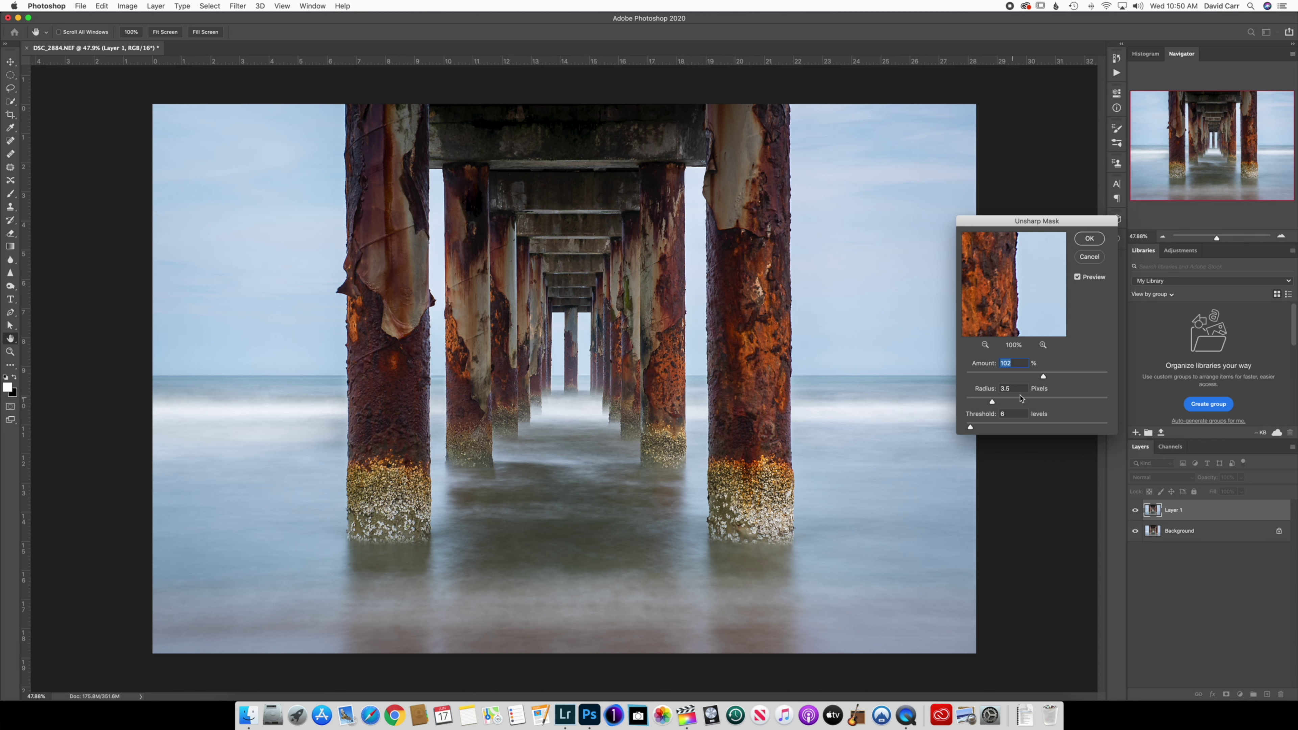
drag(1044, 377, 1103, 381)
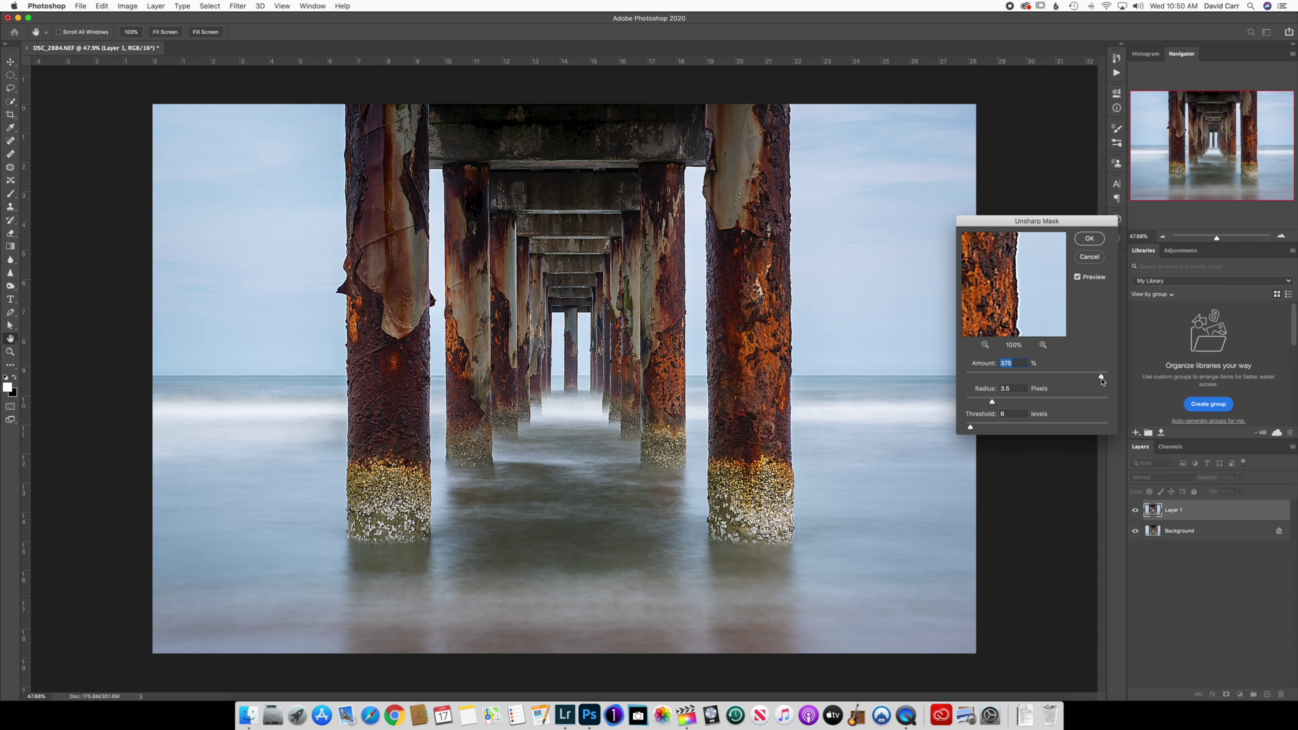
drag(1102, 380, 1051, 378)
click(741, 503)
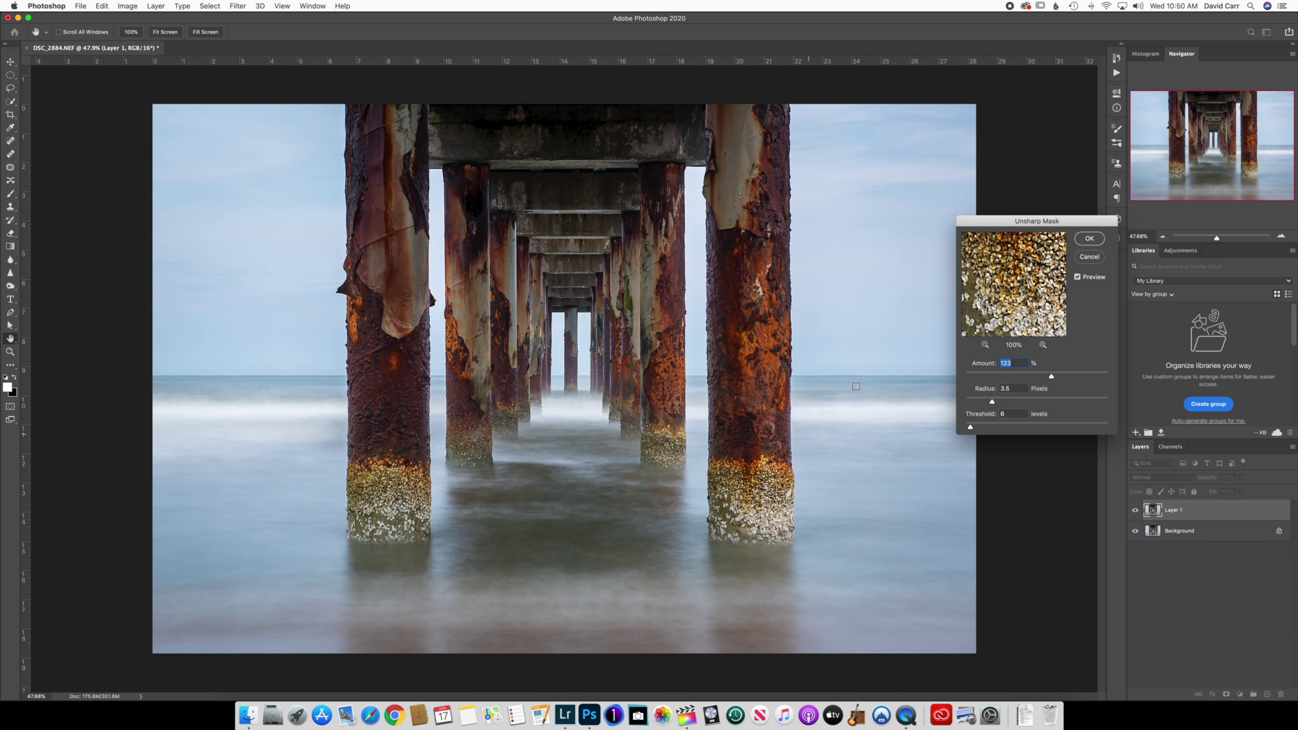
drag(1051, 378, 992, 405)
Step: Apply the Unsharp Mask and zoom around to inspect the sharpened pilings
key(Return)
key(j)
scroll(409, 363, up, 5)
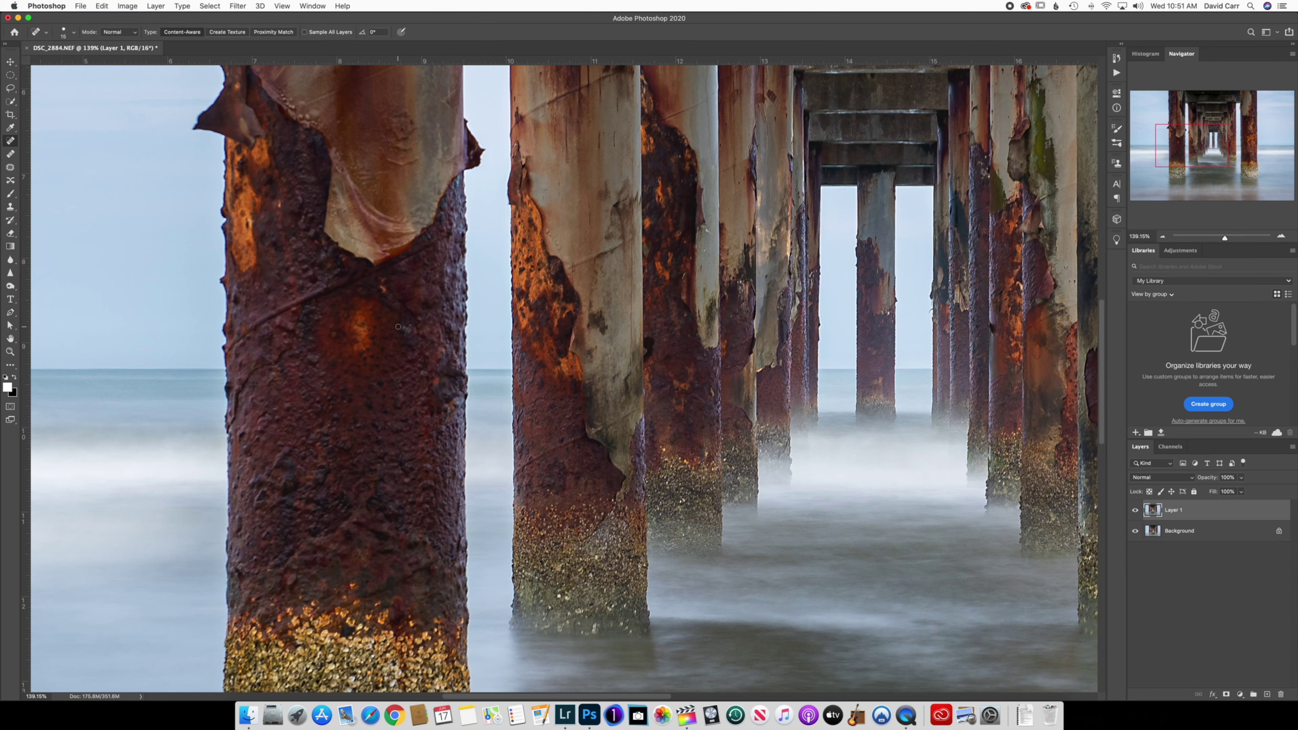
scroll(564, 336, down, 5)
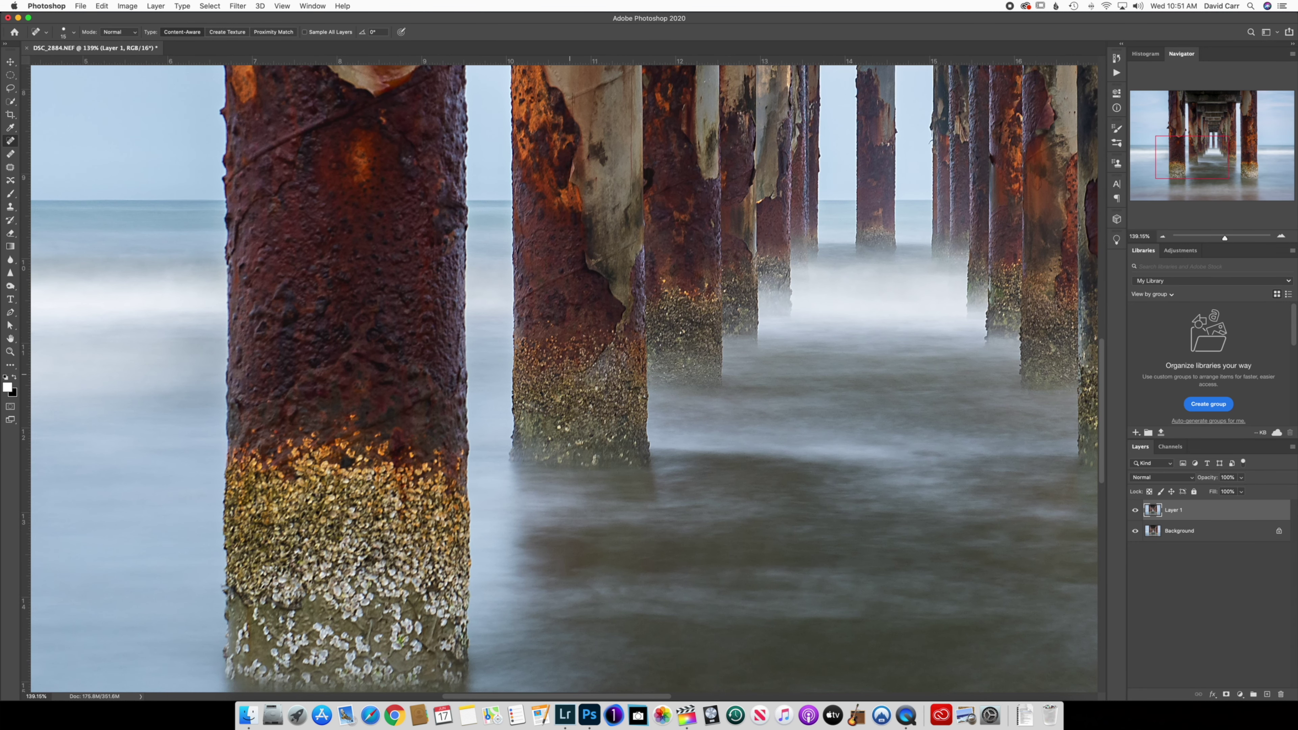
scroll(564, 378, down, 2)
scroll(564, 378, down, 2)
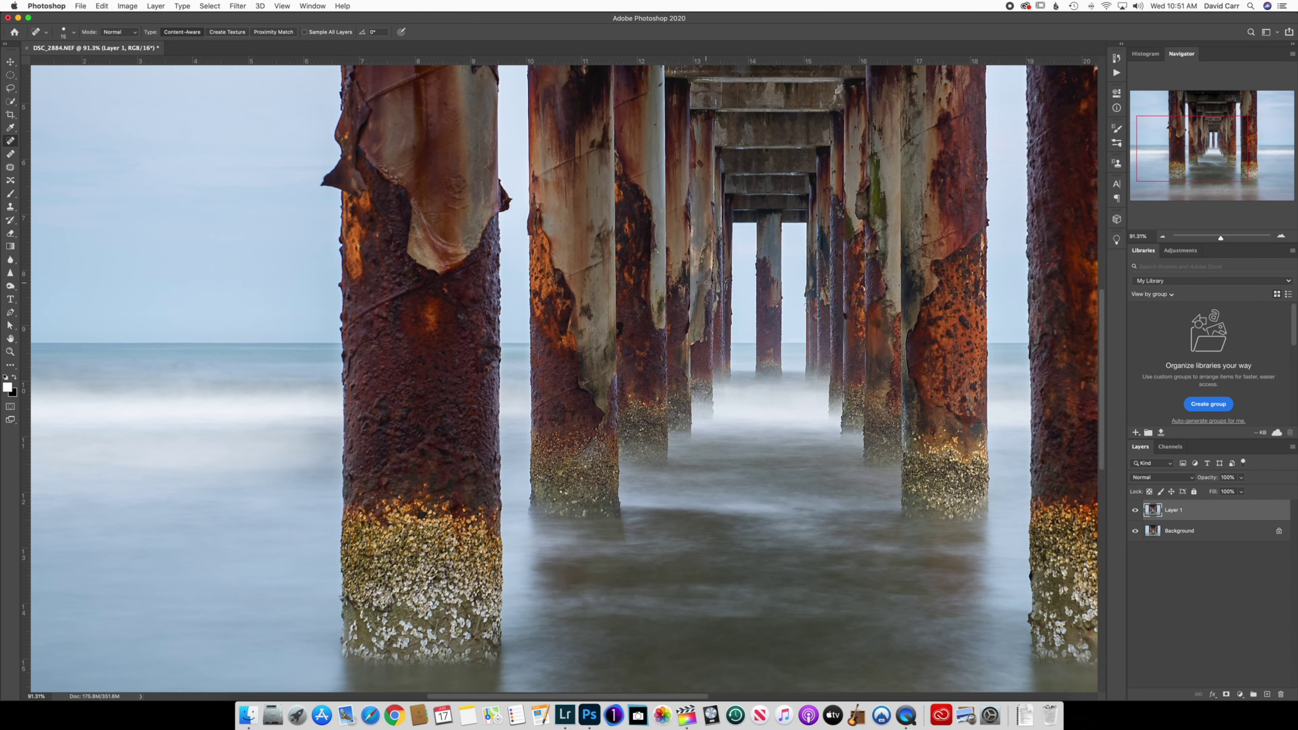
scroll(564, 379, down, 3)
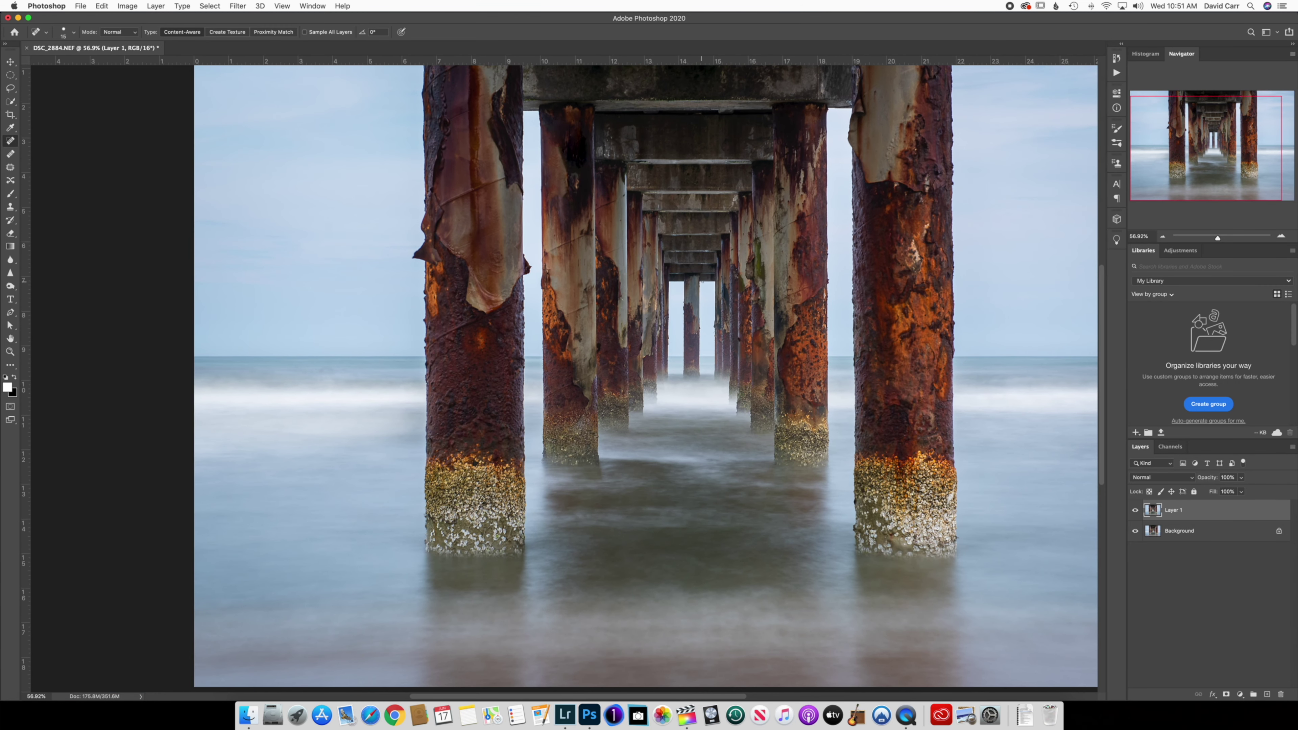
scroll(564, 378, down, 2)
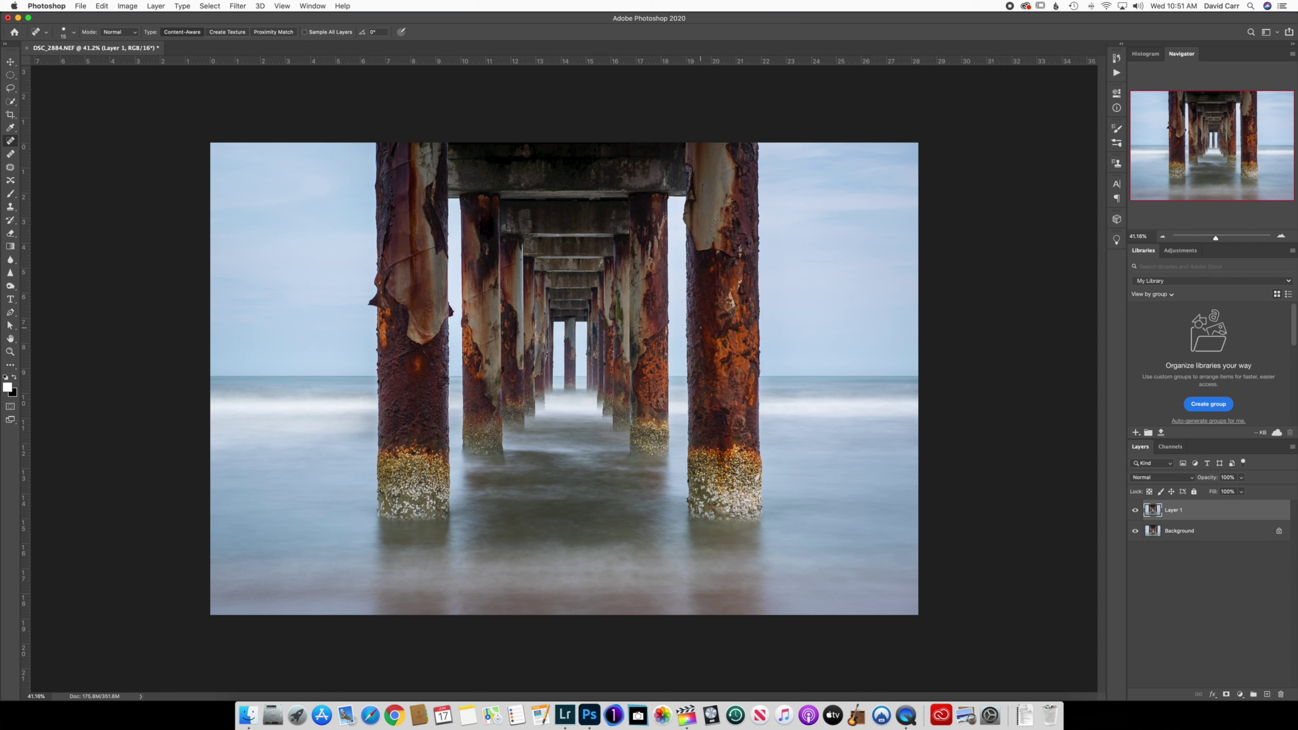
Step: Save the edit back to Lightroom as DSC_2884-Edit.psd
key(bracketright)
key(bracketright)
key(bracketright)
key(bracketright)
key(bracketright)
key(bracketright)
key(super+s)
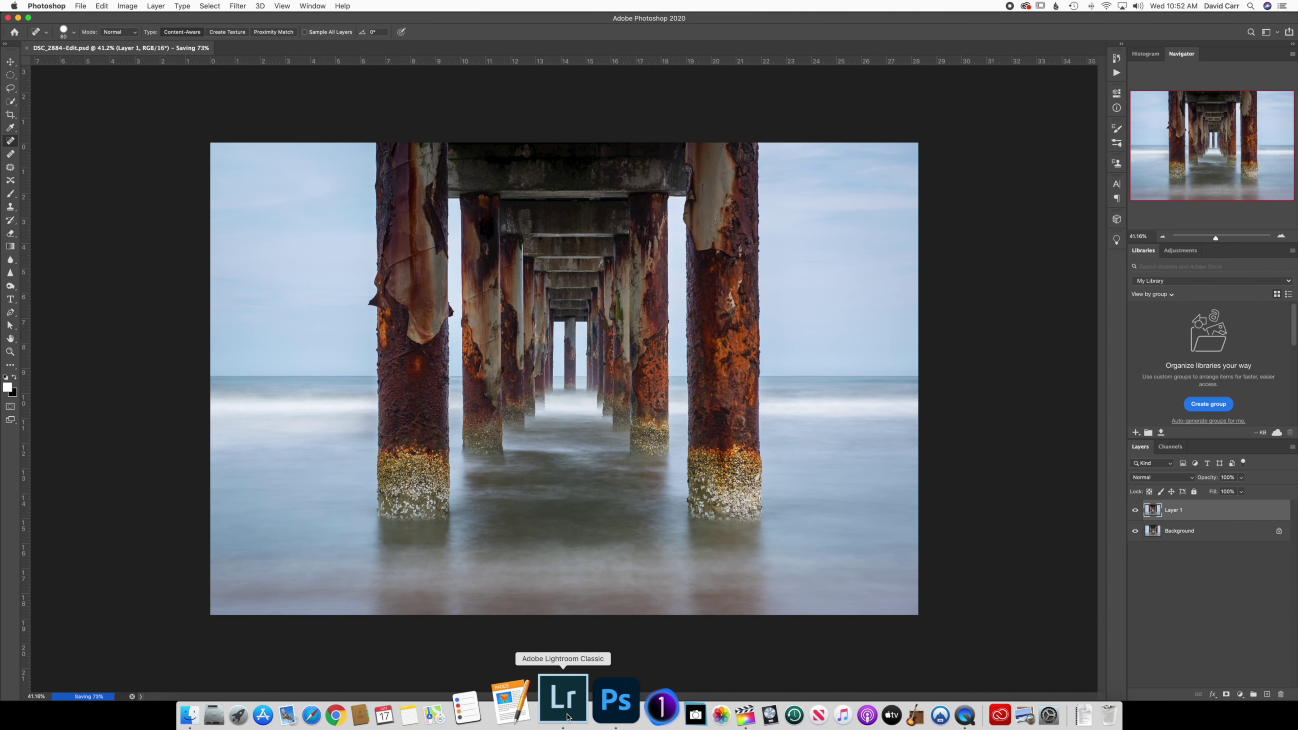
Step: Switch to Lightroom Classic and view DSC_2884-Edit.psd in Lights Out mode
click(565, 700)
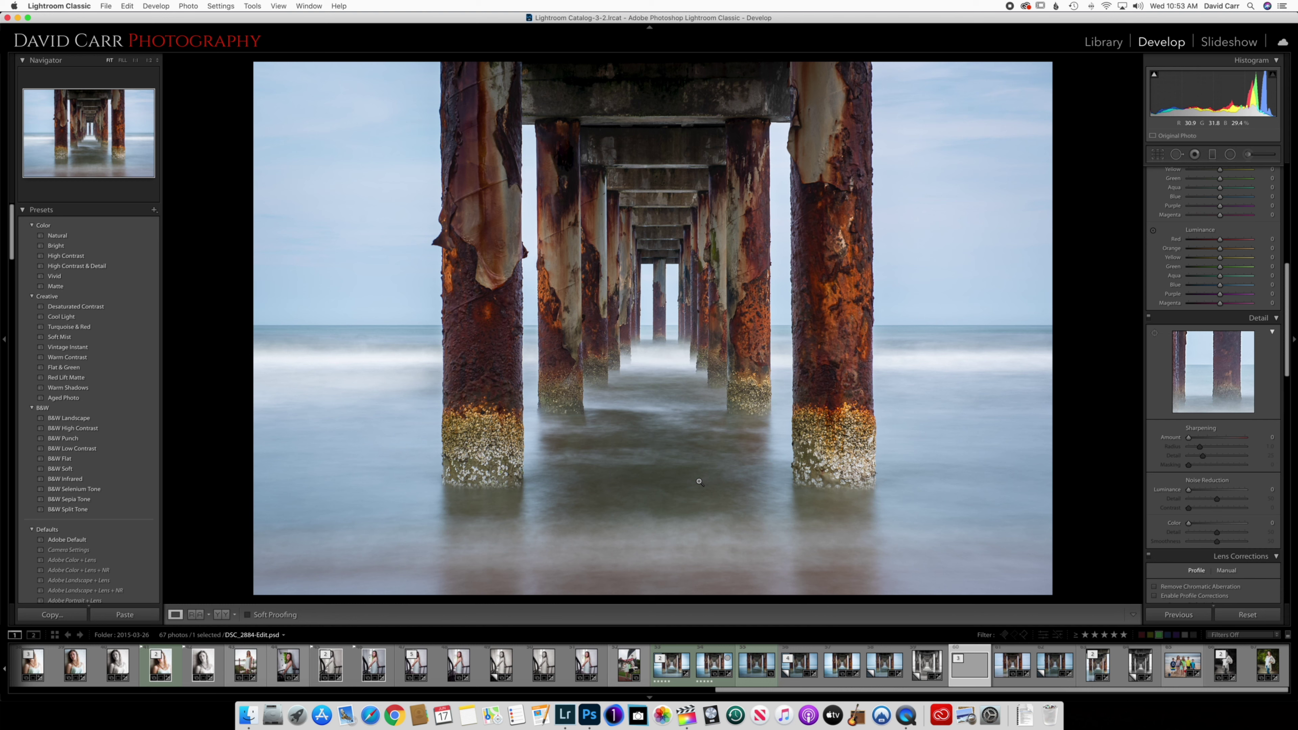
key(l)
key(l)
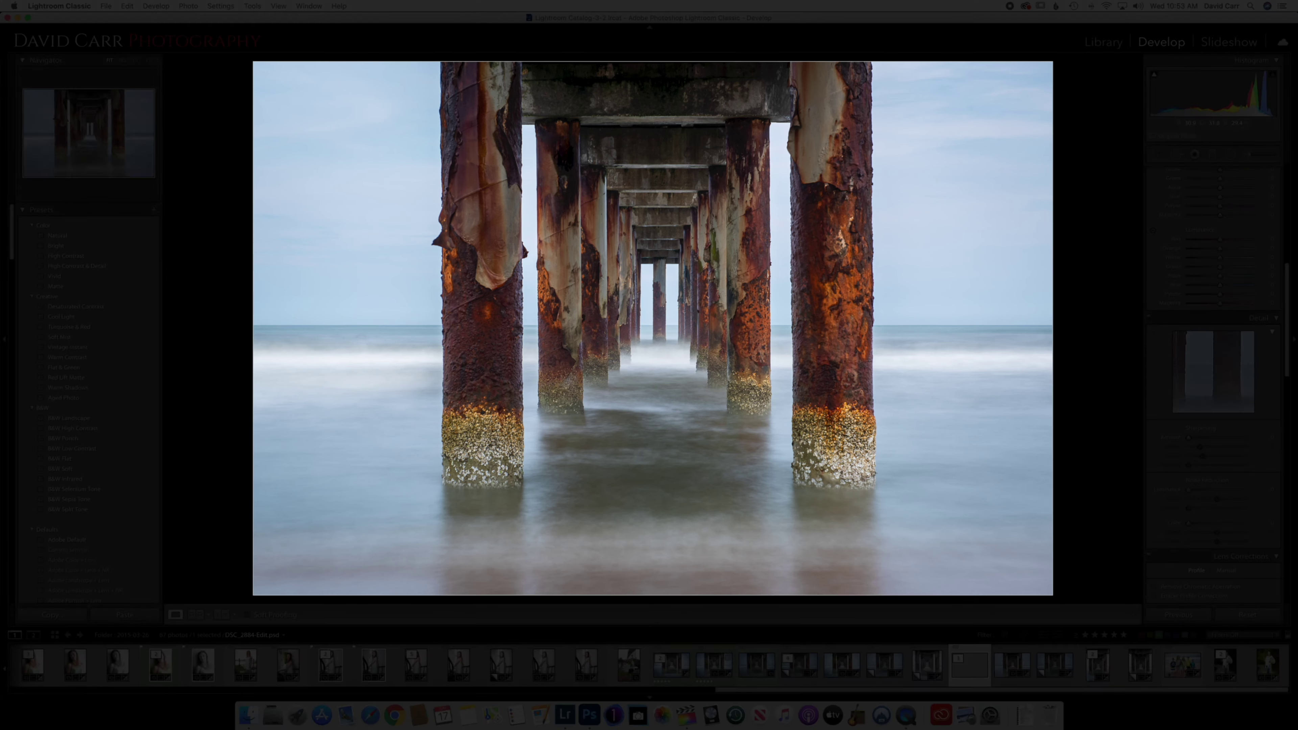